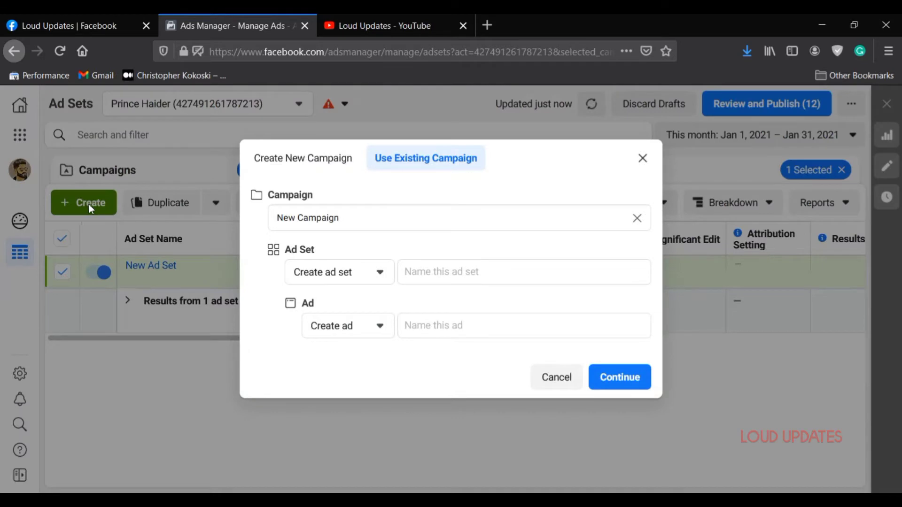
Step: Create a new campaign with the Traffic objective
{"action": "left_click", "coordinate": [327, 168]}
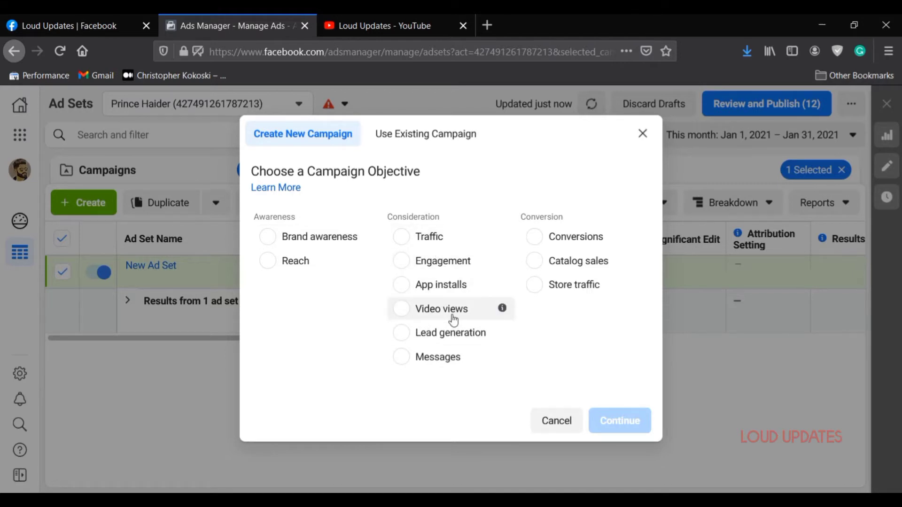
{"action": "mouse_move", "coordinate": [501, 358]}
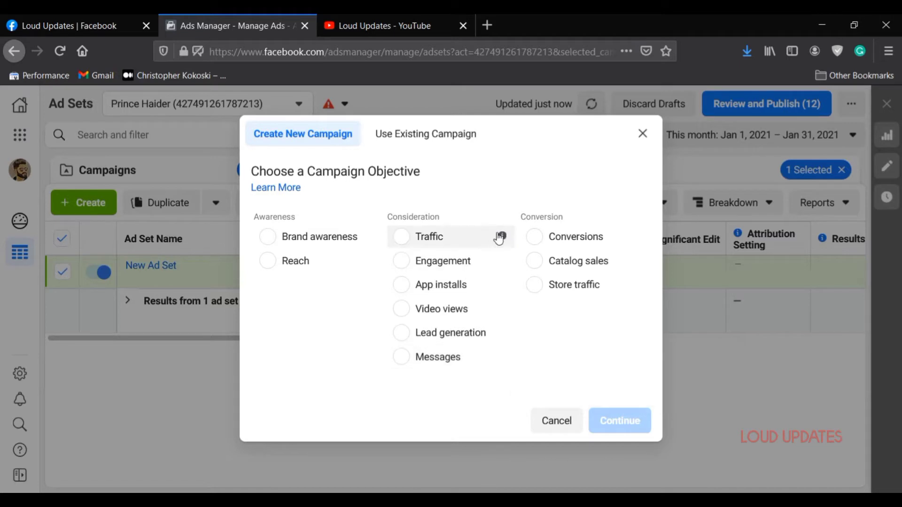
{"action": "mouse_move", "coordinate": [503, 237]}
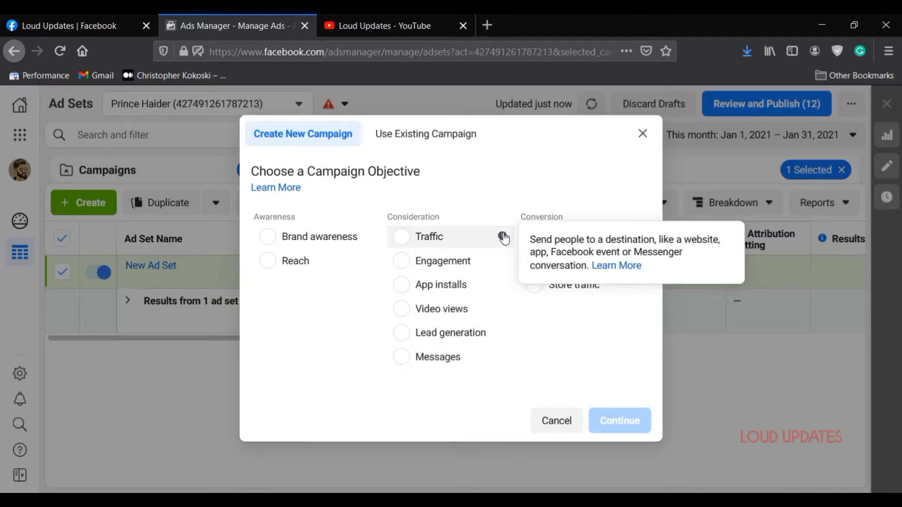
{"action": "left_click", "coordinate": [440, 248]}
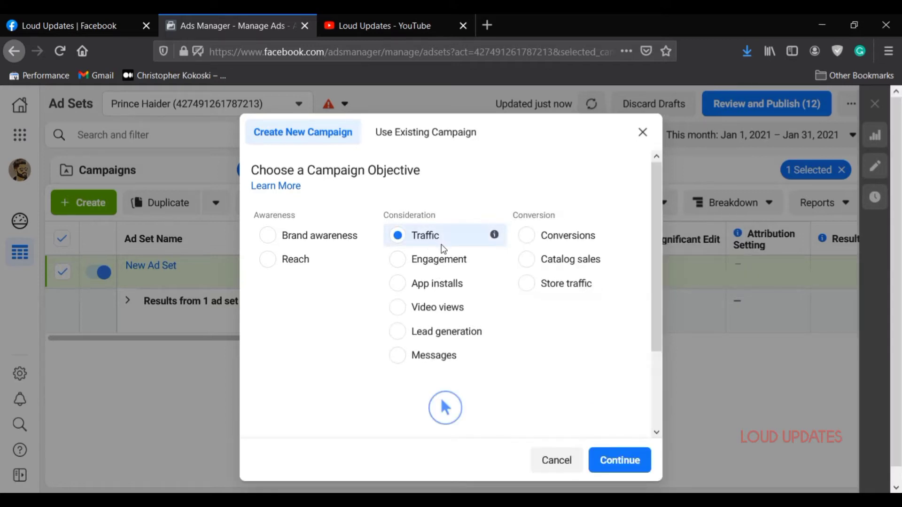
{"action": "scroll", "coordinate": [503, 357], "scroll_direction": "down", "scroll_amount": 2}
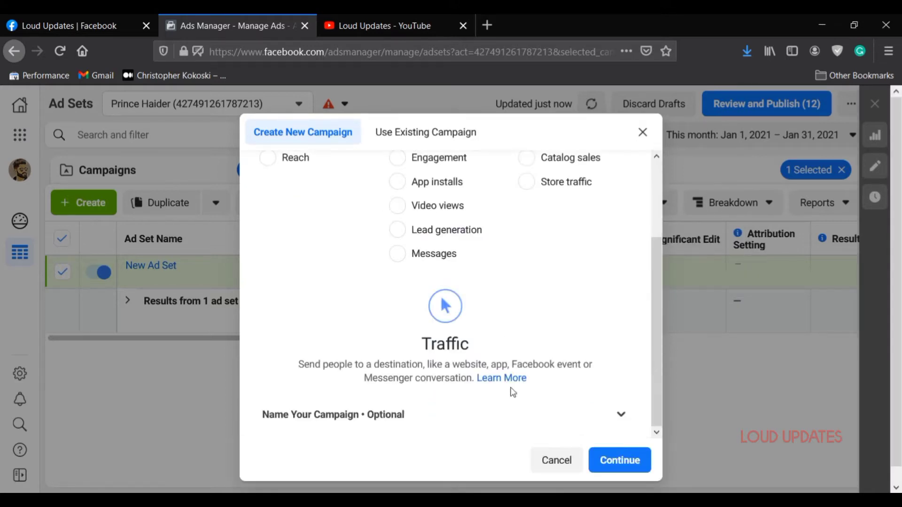
{"action": "left_click", "coordinate": [620, 461]}
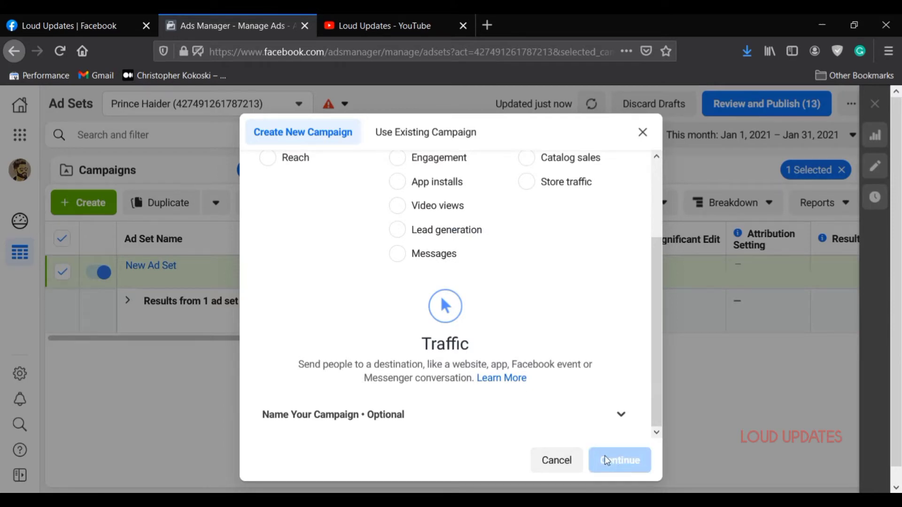
{"action": "scroll", "coordinate": [555, 358], "scroll_direction": "up", "scroll_amount": 2}
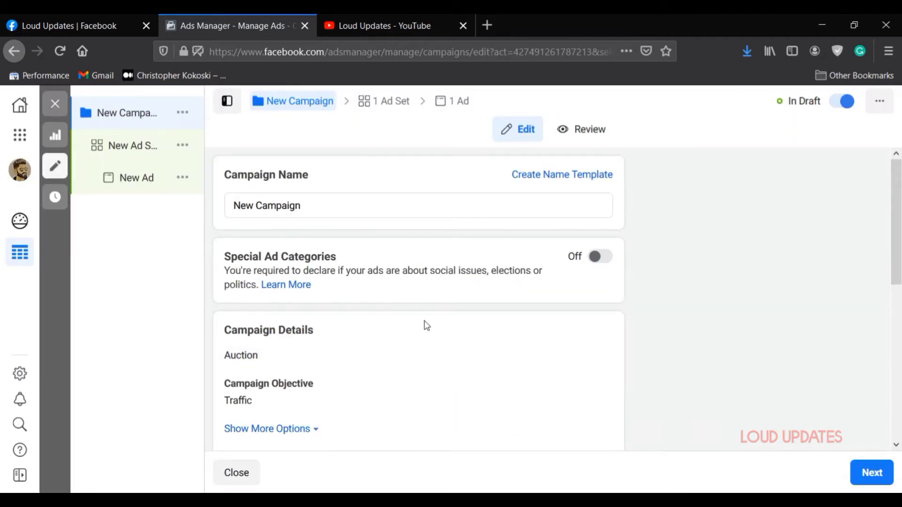
Step: Name the campaign "ad" and proceed to the ad set settings
{"action": "scroll", "coordinate": [427, 324], "scroll_direction": "down", "scroll_amount": 3}
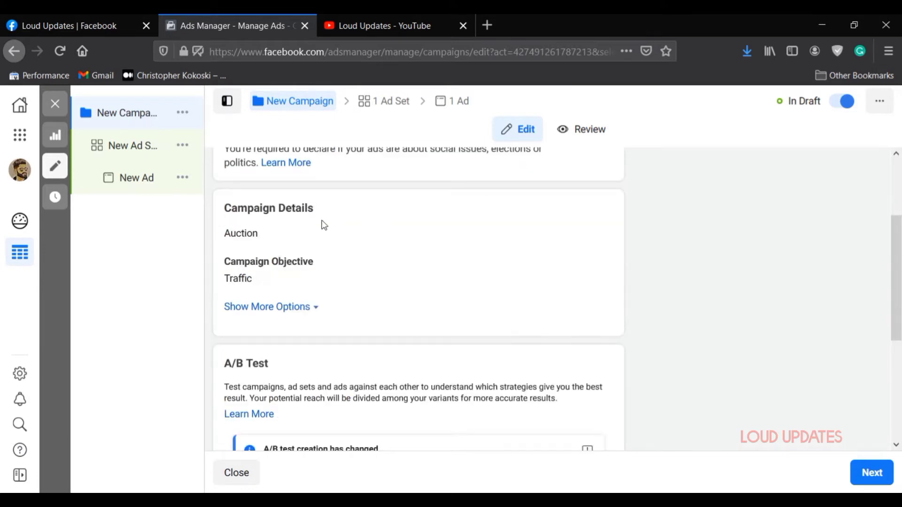
{"action": "scroll", "coordinate": [407, 240], "scroll_direction": "down", "scroll_amount": 5}
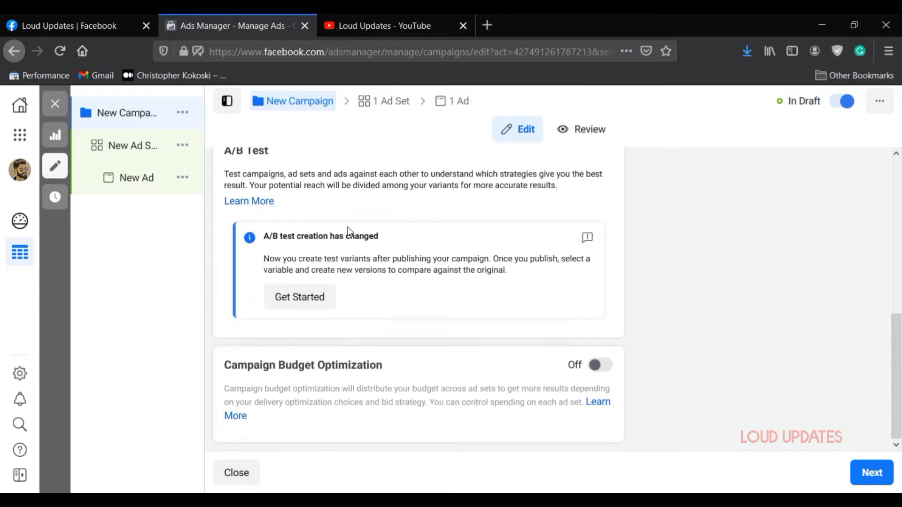
{"action": "scroll", "coordinate": [465, 282], "scroll_direction": "up", "scroll_amount": 8}
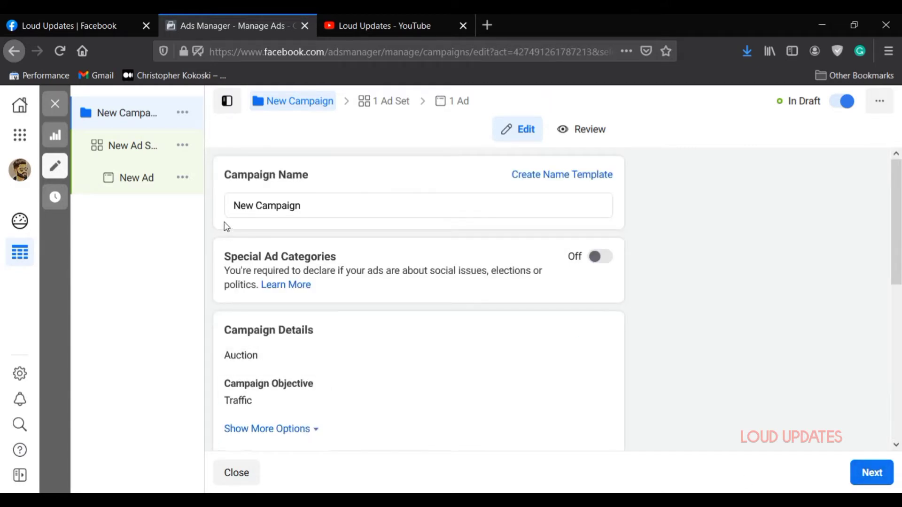
{"action": "triple_click", "coordinate": [212, 199]}
{"action": "type", "text": "ad"}
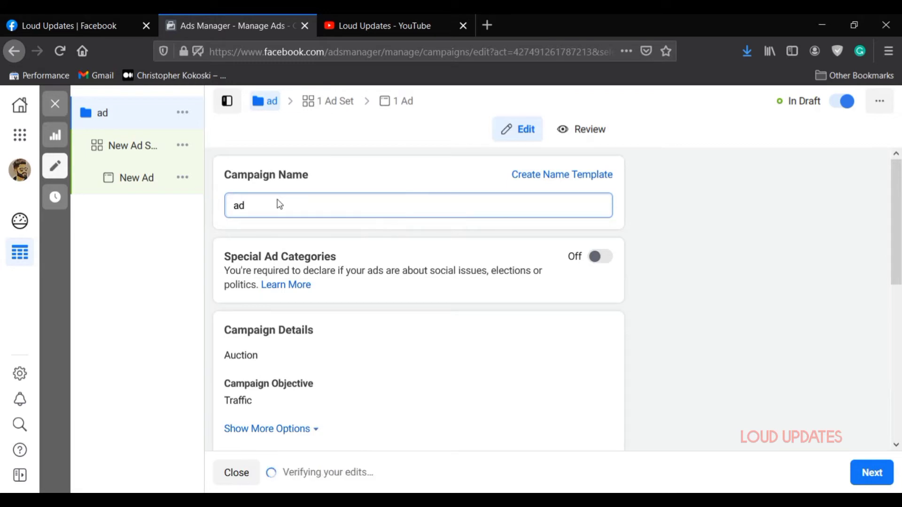
{"action": "left_click", "coordinate": [860, 484]}
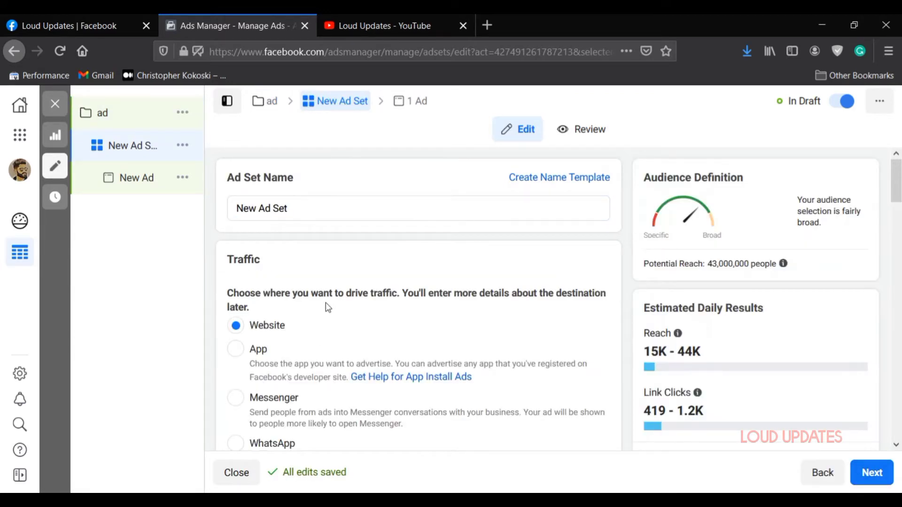
Step: Set the ad set's daily budget to $5.00
{"action": "scroll", "coordinate": [256, 282], "scroll_direction": "down", "scroll_amount": 2}
{"action": "scroll", "coordinate": [253, 292], "scroll_direction": "down", "scroll_amount": 1}
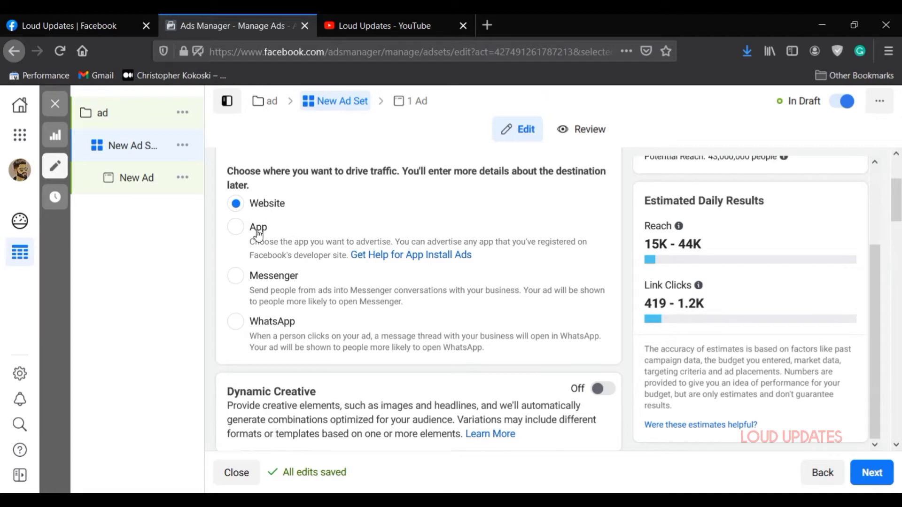
{"action": "scroll", "coordinate": [336, 261], "scroll_direction": "down", "scroll_amount": 3}
{"action": "scroll", "coordinate": [338, 262], "scroll_direction": "down", "scroll_amount": 4}
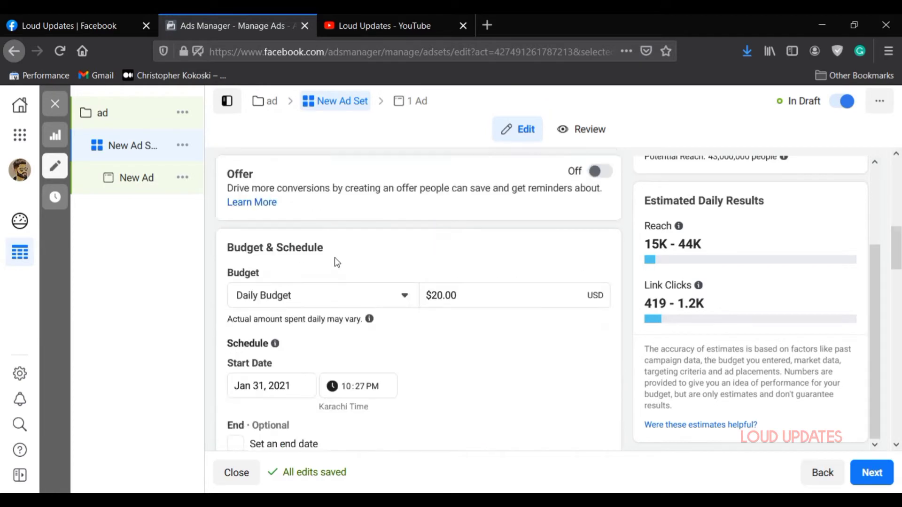
{"action": "left_click", "coordinate": [317, 294]}
{"action": "left_click", "coordinate": [318, 294]}
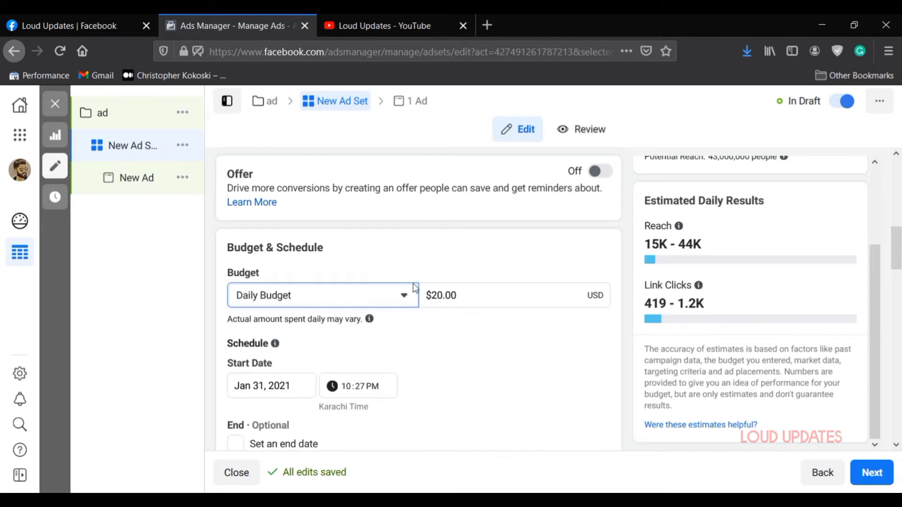
{"action": "double_click", "coordinate": [435, 295]}
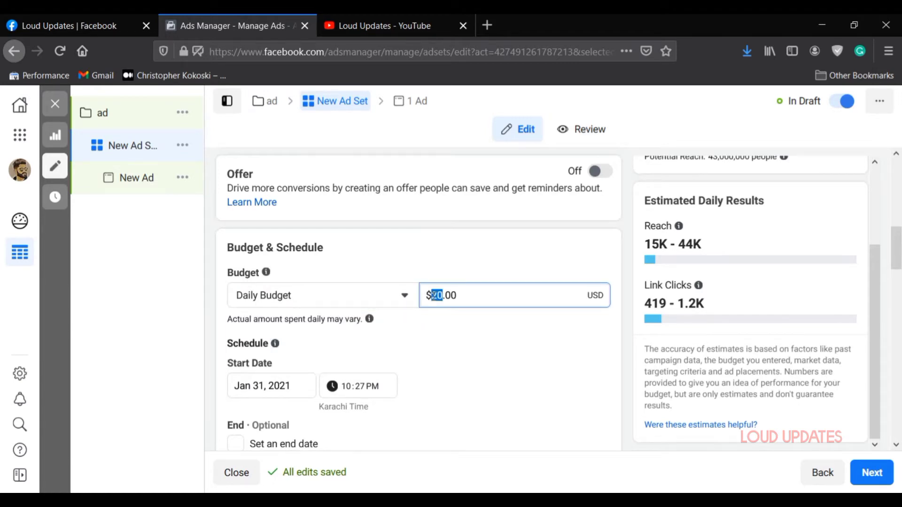
{"action": "type", "text": "5"}
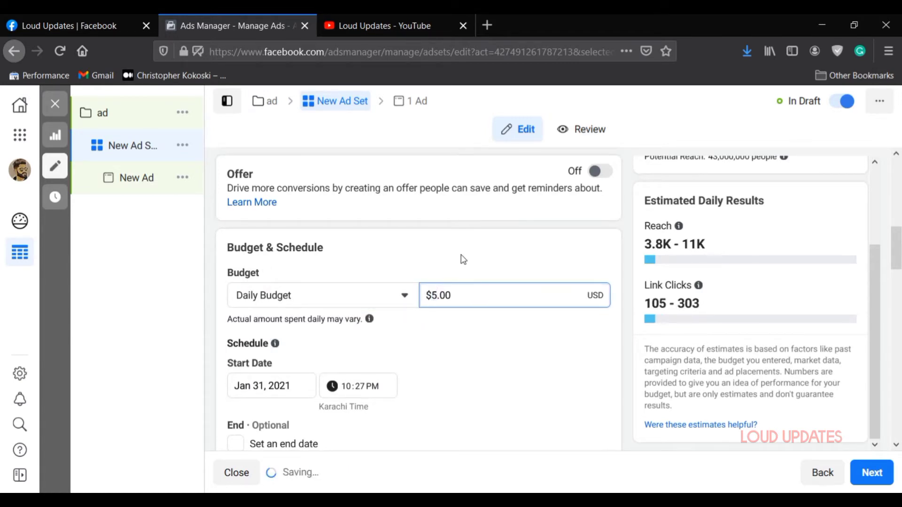
{"action": "left_click", "coordinate": [459, 258]}
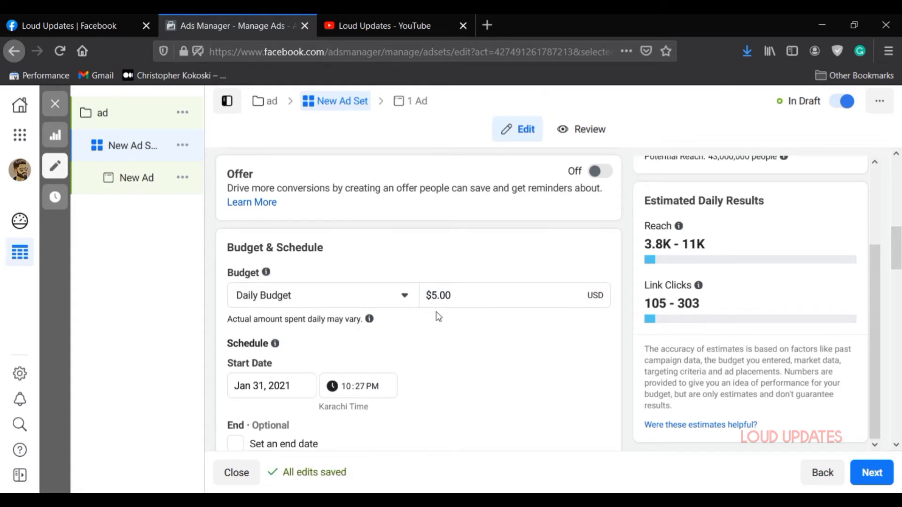
Step: Enable an end date for the ad set schedule and set it to Feb 5, 2021
{"action": "scroll", "coordinate": [435, 313], "scroll_direction": "down", "scroll_amount": 3}
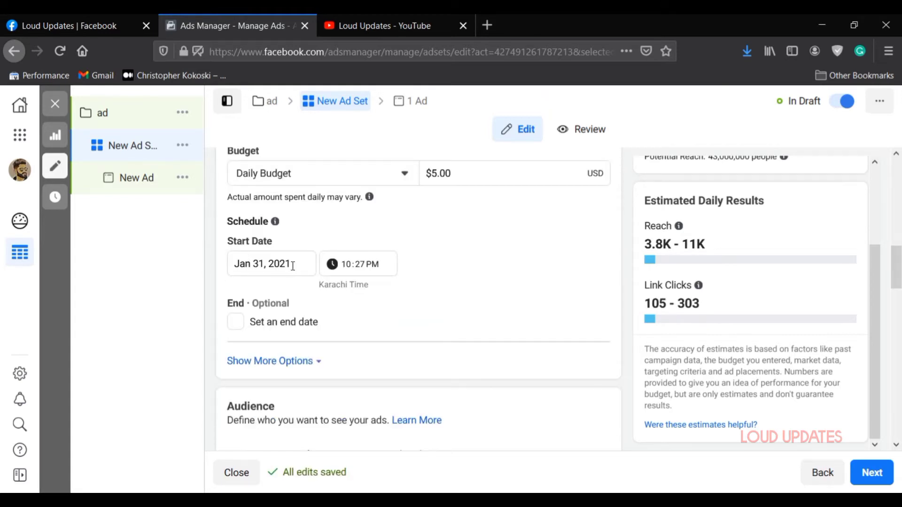
{"action": "left_click", "coordinate": [240, 324]}
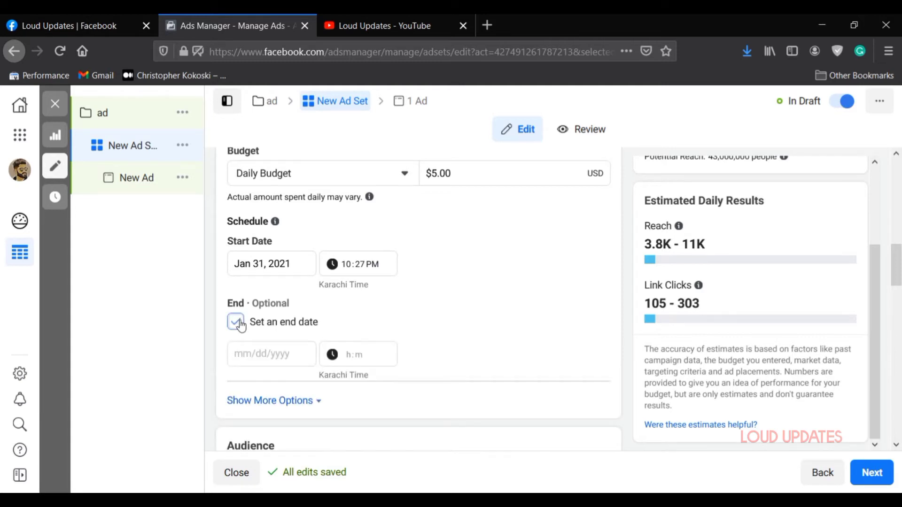
{"action": "left_click", "coordinate": [272, 356]}
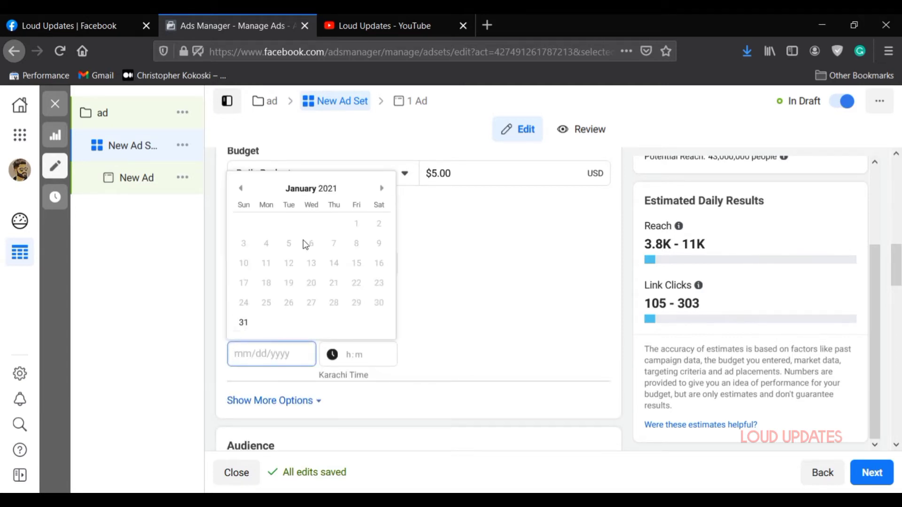
{"action": "left_click", "coordinate": [381, 188]}
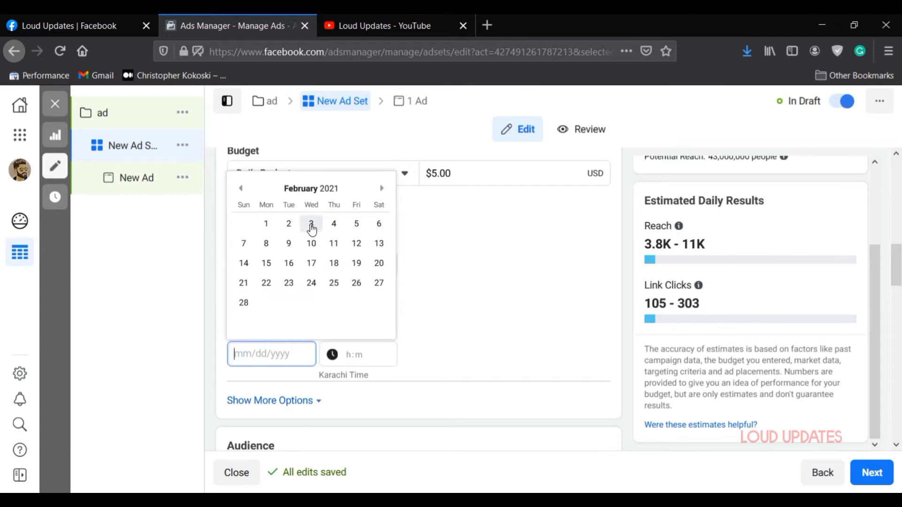
{"action": "left_click", "coordinate": [357, 224]}
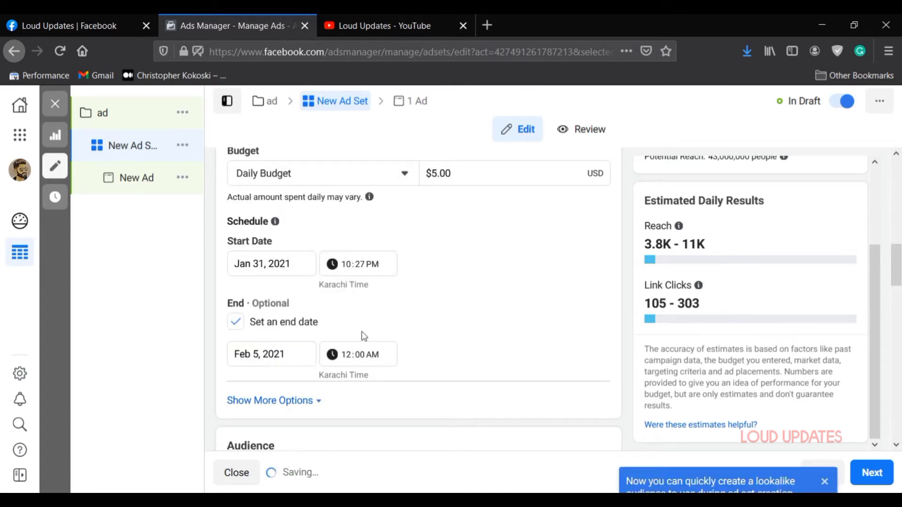
Step: Add an exclusion field to the ad set's custom audiences and check the options for creating a new audience
{"action": "scroll", "coordinate": [349, 320], "scroll_direction": "down", "scroll_amount": 5}
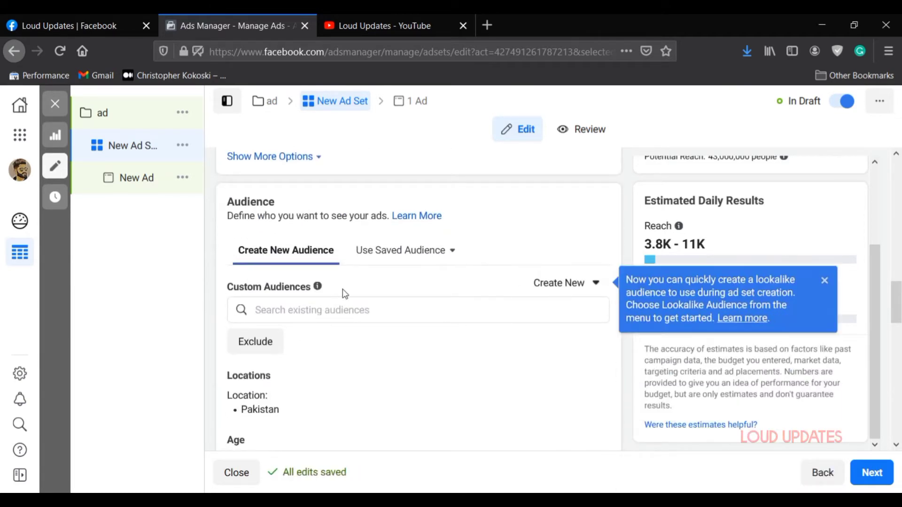
{"action": "scroll", "coordinate": [294, 323], "scroll_direction": "down", "scroll_amount": 3}
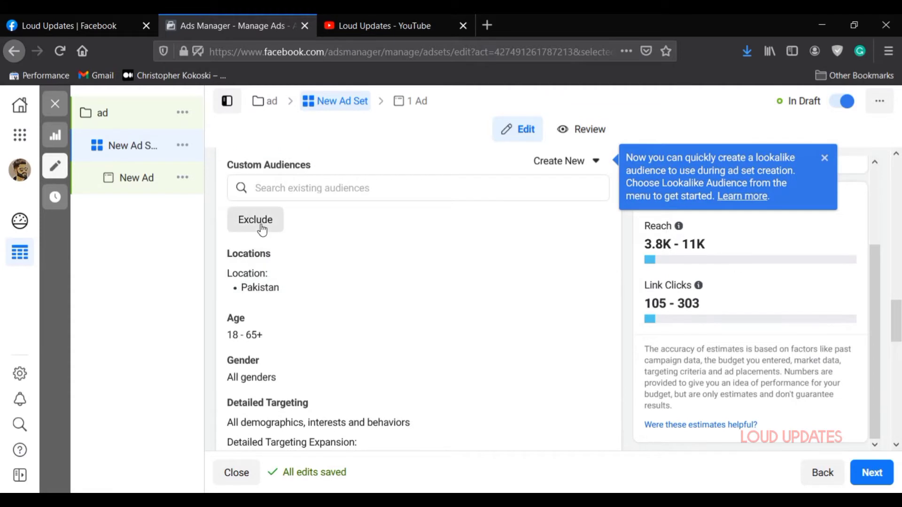
{"action": "left_click", "coordinate": [287, 196]}
{"action": "left_click", "coordinate": [247, 219]}
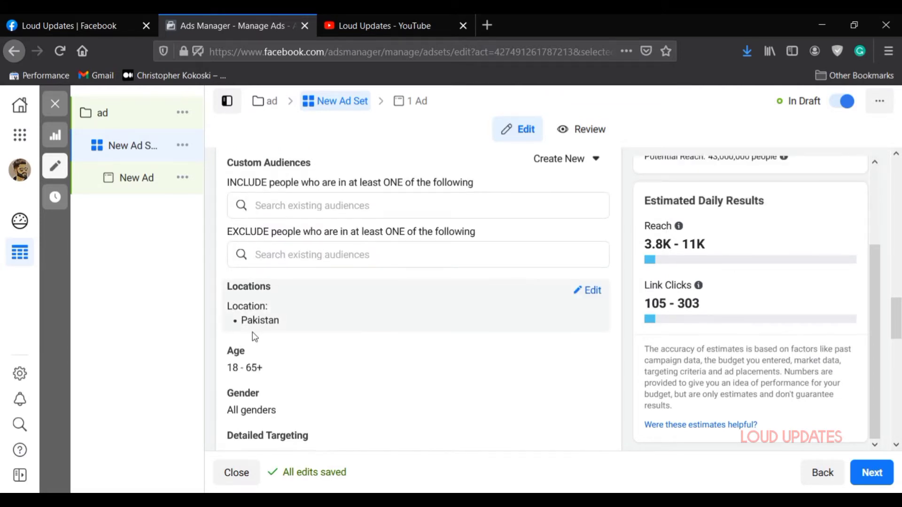
{"action": "scroll", "coordinate": [328, 232], "scroll_direction": "down", "scroll_amount": 3}
{"action": "scroll", "coordinate": [322, 249], "scroll_direction": "up", "scroll_amount": 4}
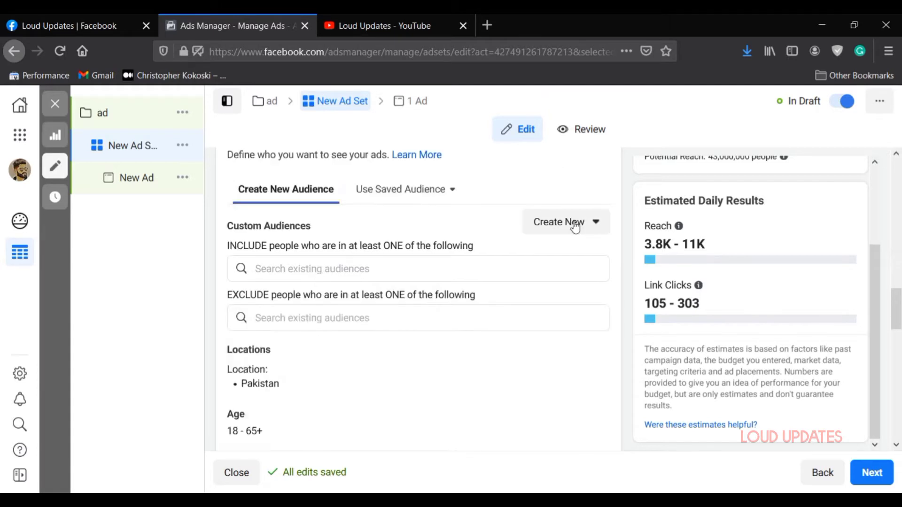
{"action": "left_click", "coordinate": [570, 223]}
{"action": "left_click", "coordinate": [484, 223]}
Step: Edit the audience locations and remove Pakistan
{"action": "mouse_move", "coordinate": [517, 365]}
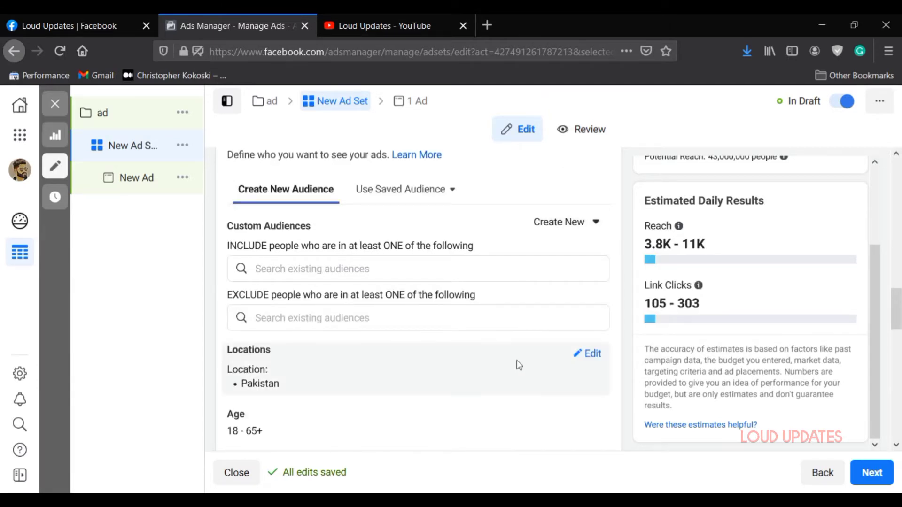
{"action": "left_click", "coordinate": [592, 354]}
{"action": "scroll", "coordinate": [250, 323], "scroll_direction": "down", "scroll_amount": 1}
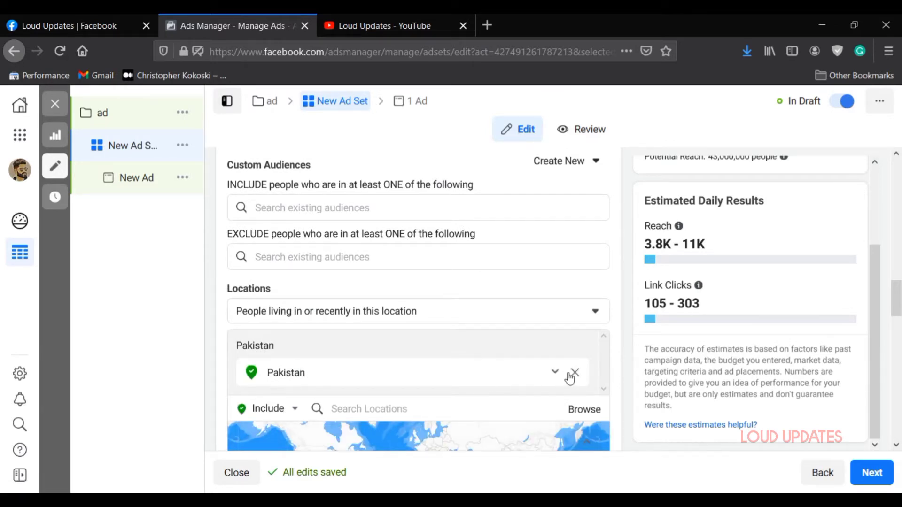
{"action": "left_click", "coordinate": [574, 373]}
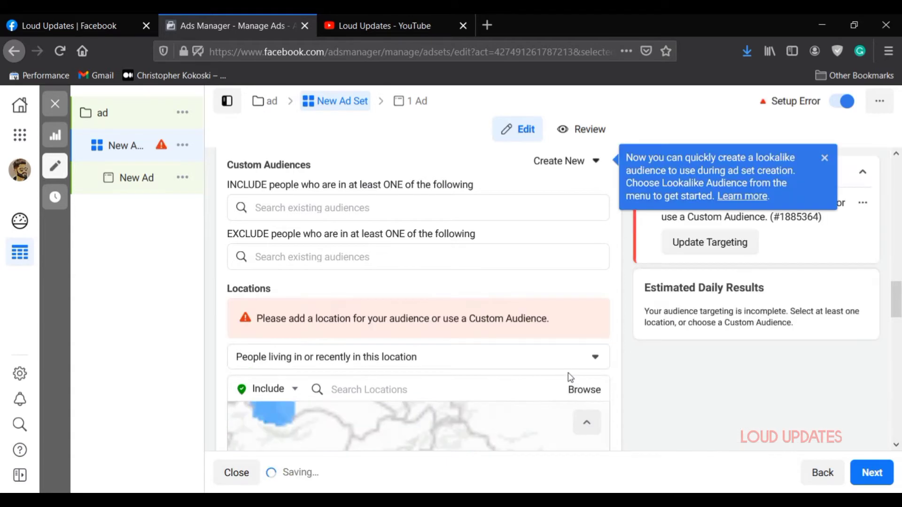
{"action": "left_click", "coordinate": [353, 363]}
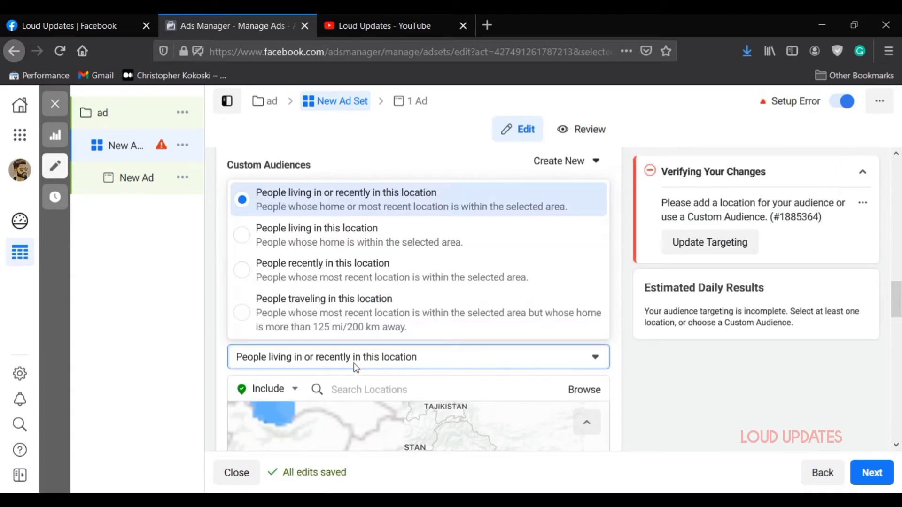
{"action": "left_click", "coordinate": [375, 384]}
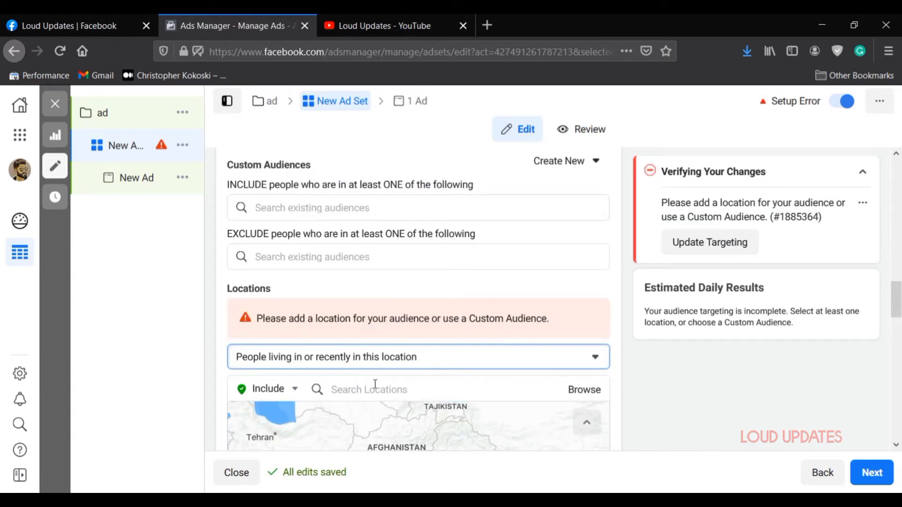
{"action": "left_click", "coordinate": [375, 385]}
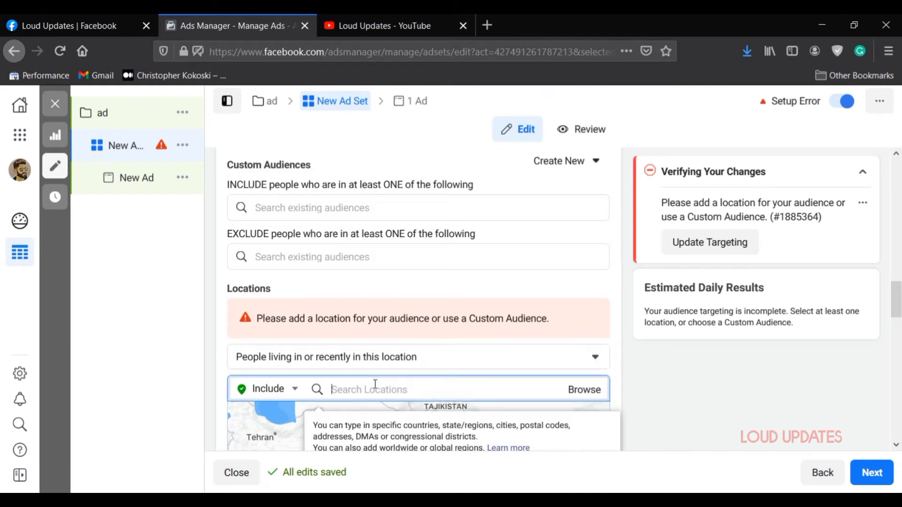
{"action": "type", "text": "united "}
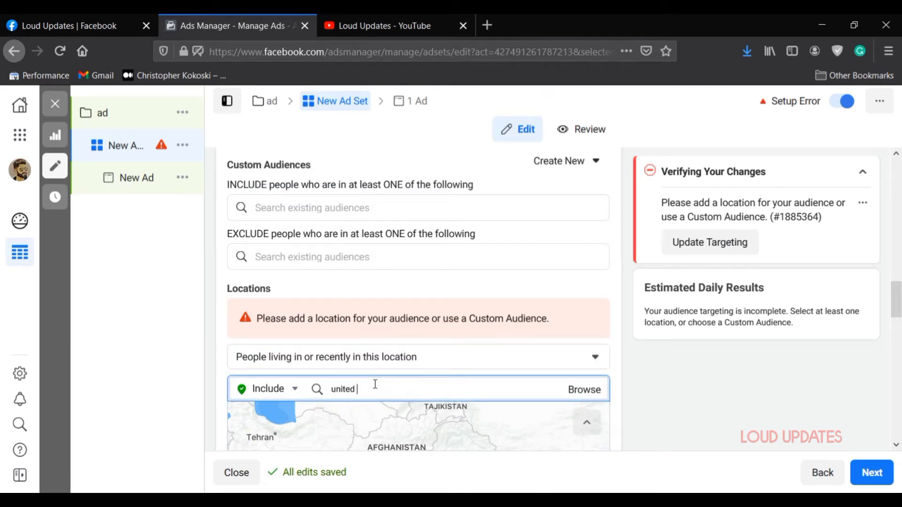
{"action": "type", "text": "status"}
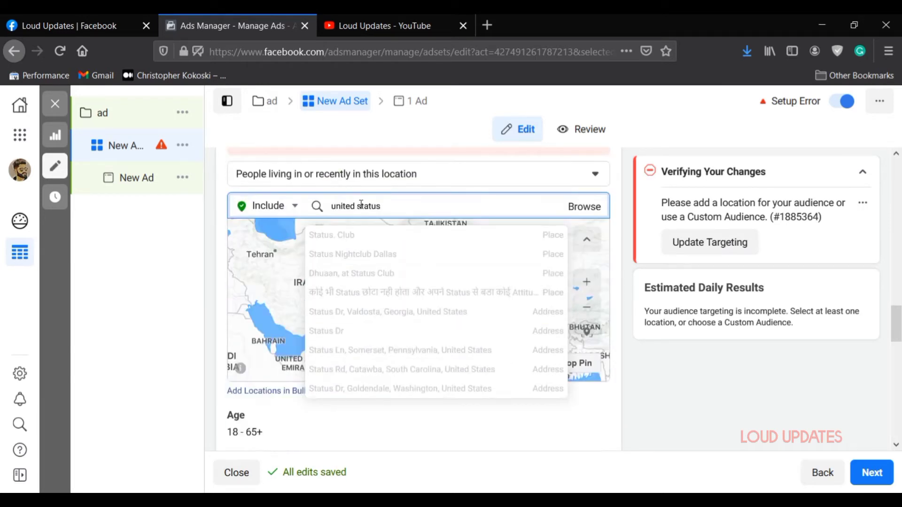
{"action": "triple_click", "coordinate": [400, 200]}
{"action": "key", "text": "BackSpace"}
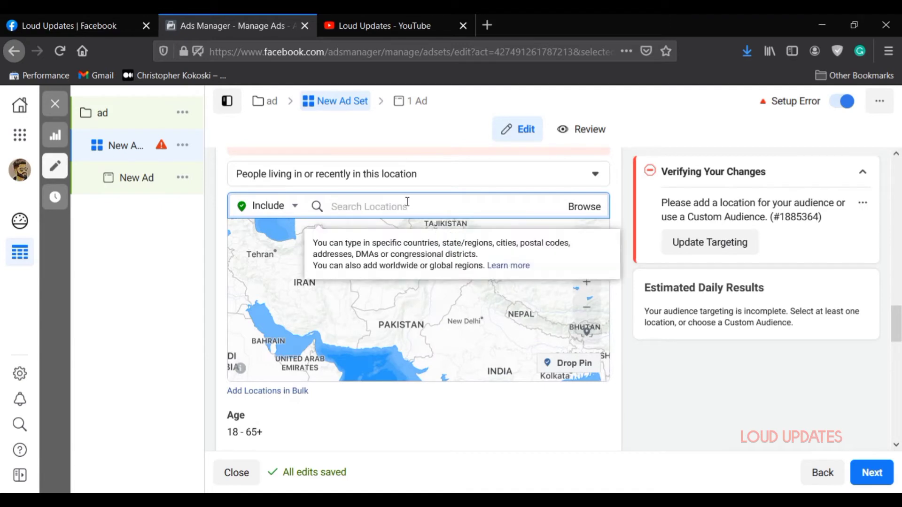
Step: Include the country United States in the ad set's audience locations
{"action": "scroll", "coordinate": [397, 198], "scroll_direction": "up", "scroll_amount": 4}
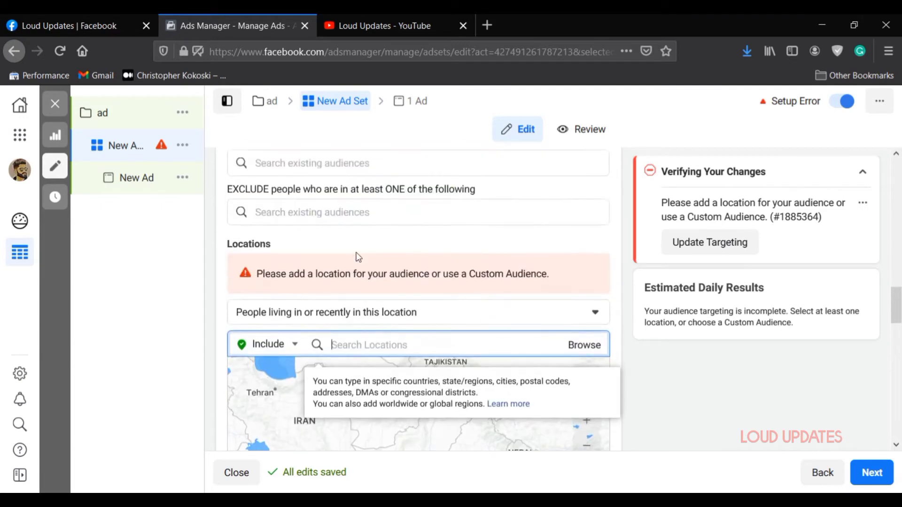
{"action": "scroll", "coordinate": [315, 275], "scroll_direction": "down", "scroll_amount": 2}
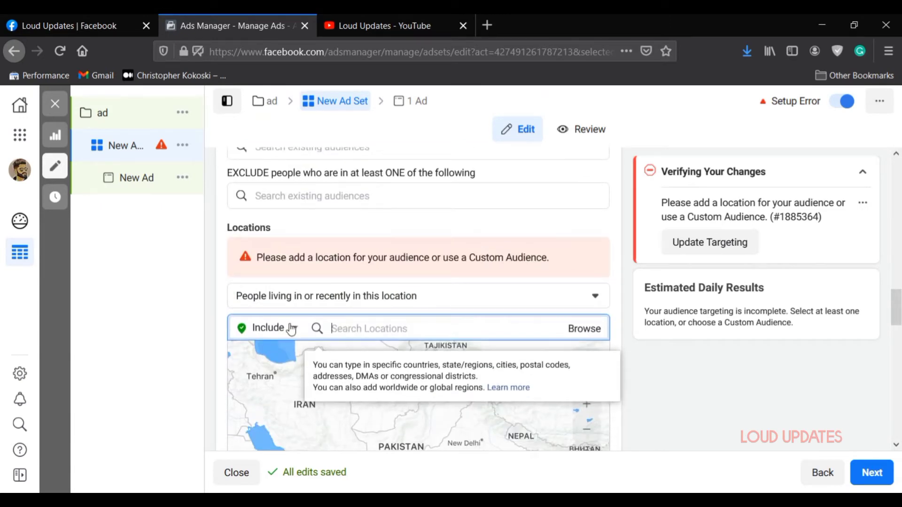
{"action": "left_click", "coordinate": [292, 327]}
{"action": "left_click", "coordinate": [359, 326]}
{"action": "type", "text": "uni"}
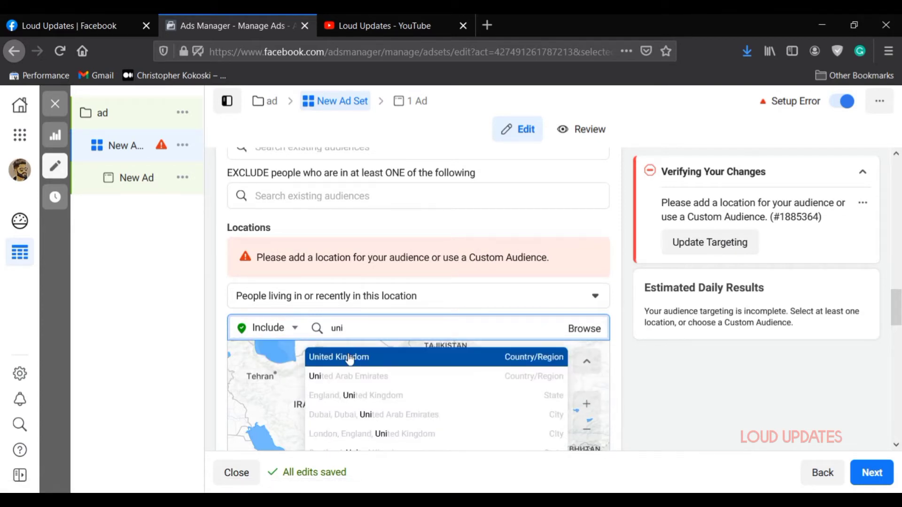
{"action": "type", "text": "ted"}
{"action": "scroll", "coordinate": [400, 357], "scroll_direction": "down", "scroll_amount": 2}
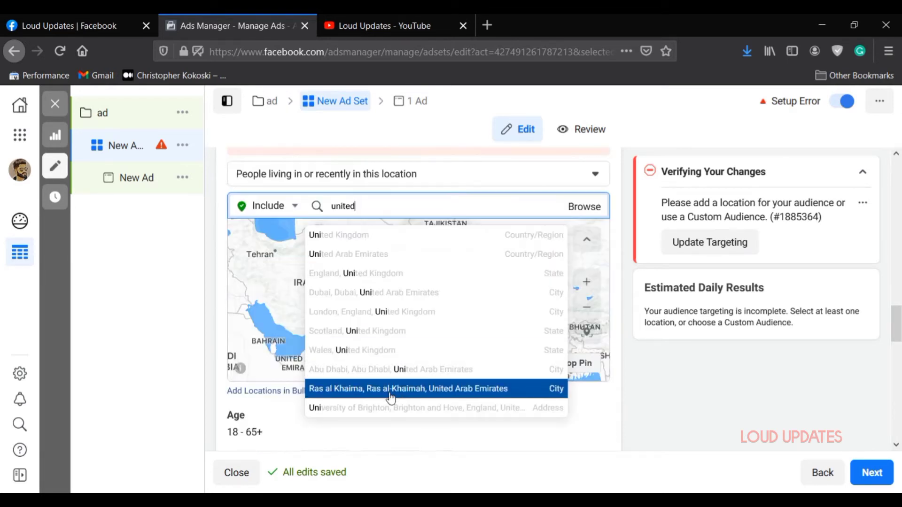
{"action": "scroll", "coordinate": [371, 366], "scroll_direction": "up", "scroll_amount": 3}
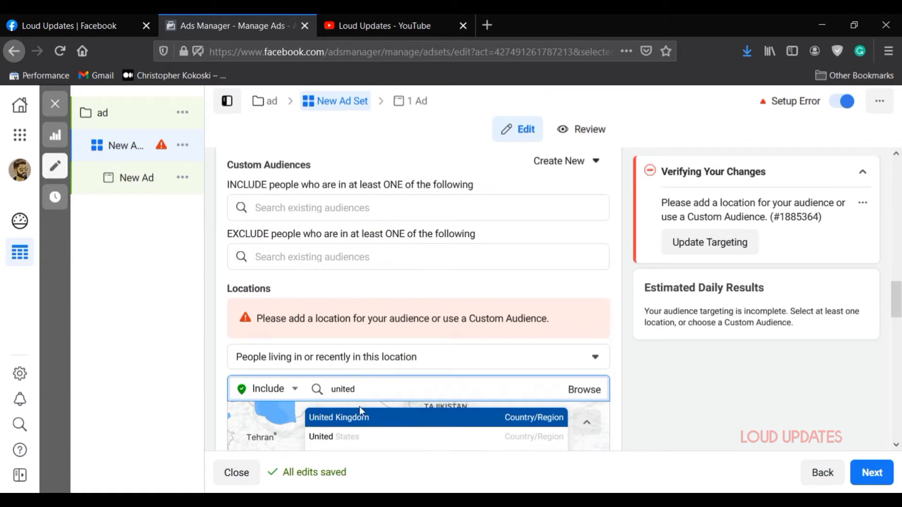
{"action": "left_click", "coordinate": [393, 436]}
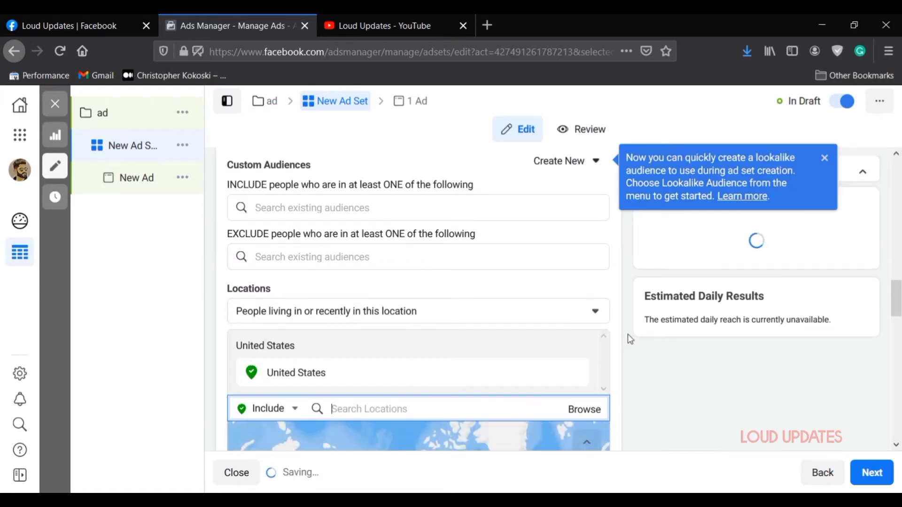
Step: Edit the audience age range and set the maximum age to 40
{"action": "scroll", "coordinate": [533, 348], "scroll_direction": "down", "scroll_amount": 2}
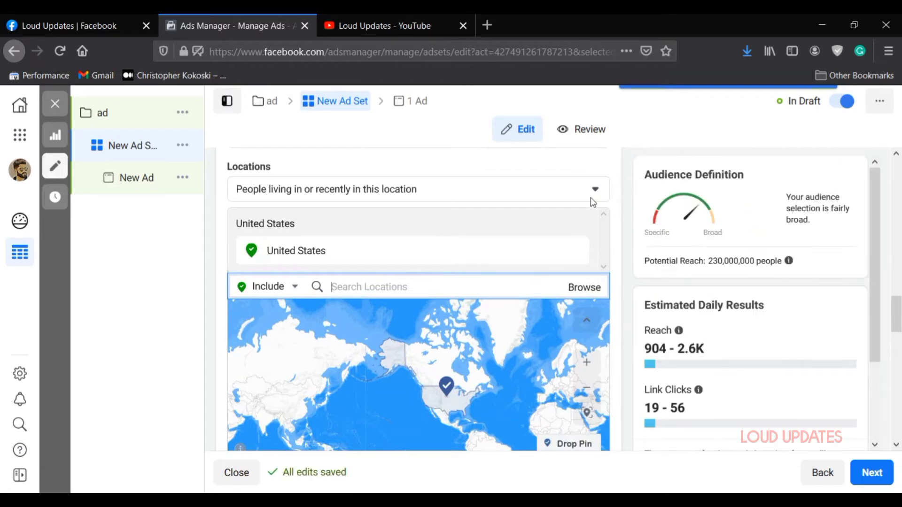
{"action": "scroll", "coordinate": [589, 220], "scroll_direction": "up", "scroll_amount": 1}
{"action": "scroll", "coordinate": [633, 339], "scroll_direction": "down", "scroll_amount": 2}
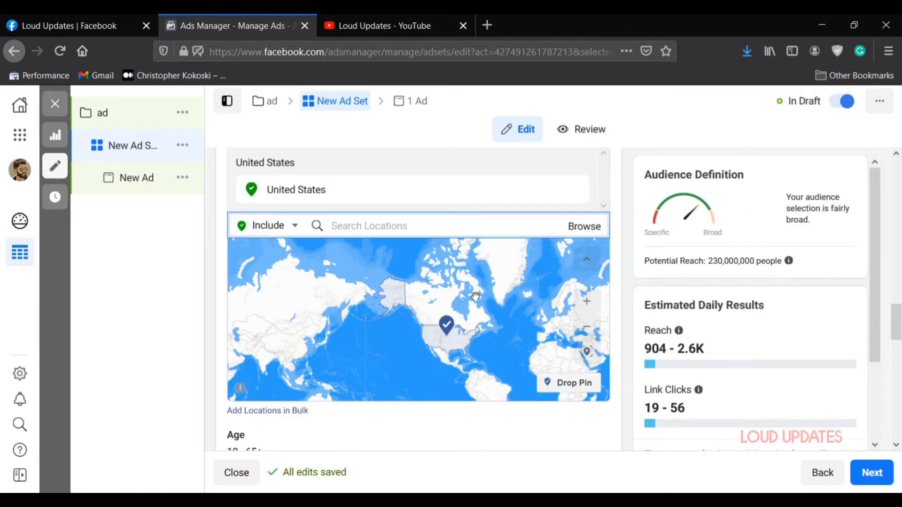
{"action": "scroll", "coordinate": [397, 339], "scroll_direction": "down", "scroll_amount": 5}
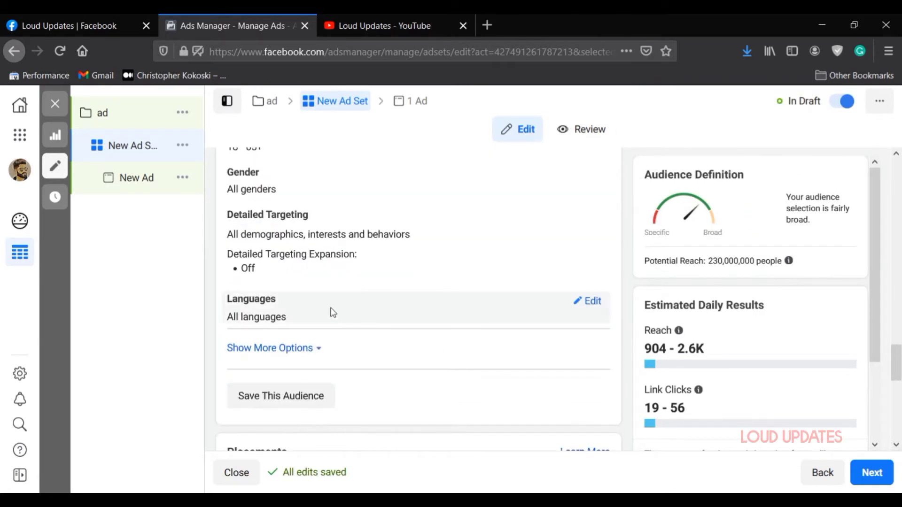
{"action": "scroll", "coordinate": [323, 244], "scroll_direction": "up", "scroll_amount": 2}
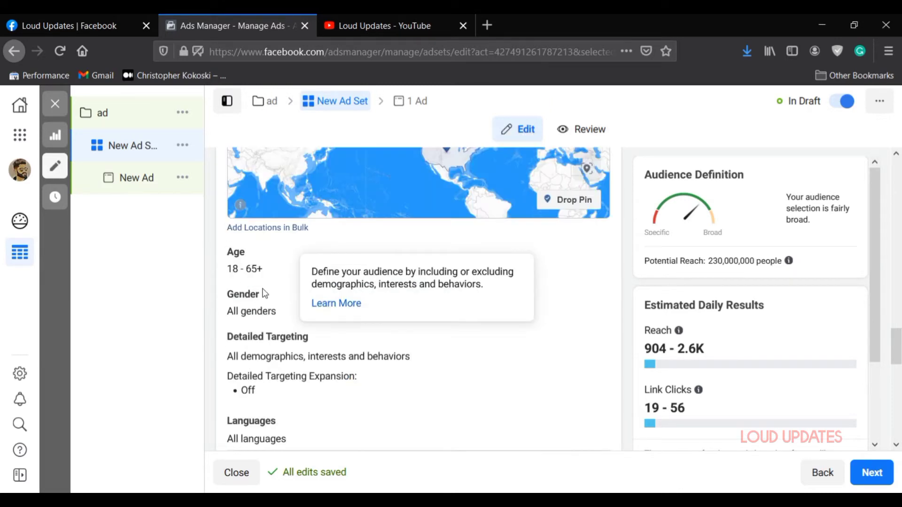
{"action": "left_click", "coordinate": [592, 254]}
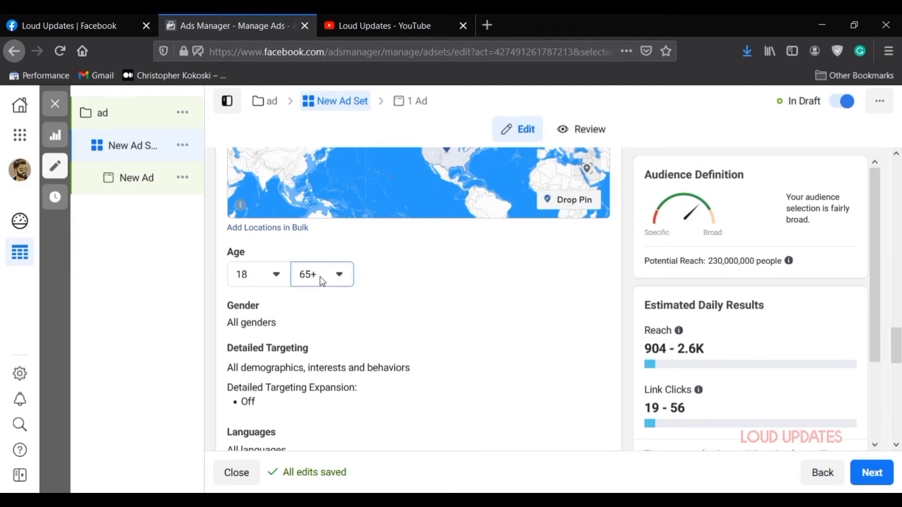
{"action": "left_click", "coordinate": [322, 280]}
{"action": "scroll", "coordinate": [326, 374], "scroll_direction": "up", "scroll_amount": 2}
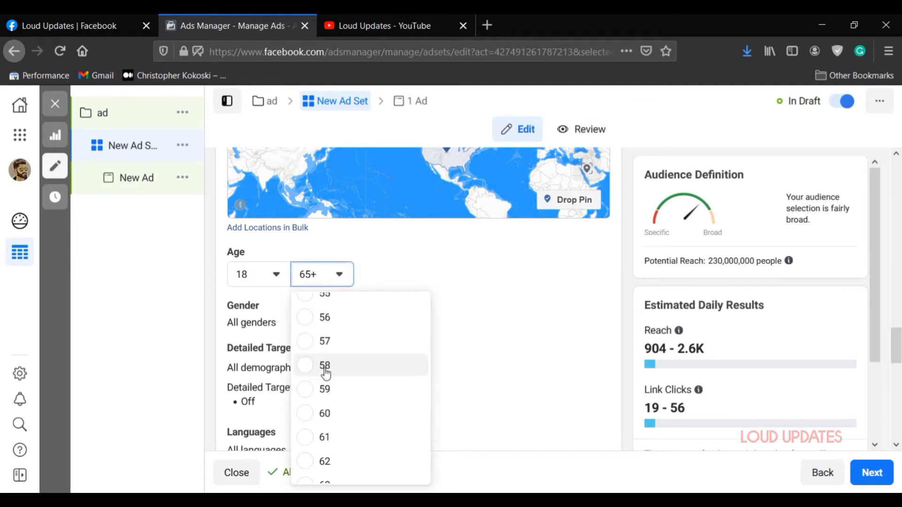
{"action": "scroll", "coordinate": [326, 374], "scroll_direction": "up", "scroll_amount": 5}
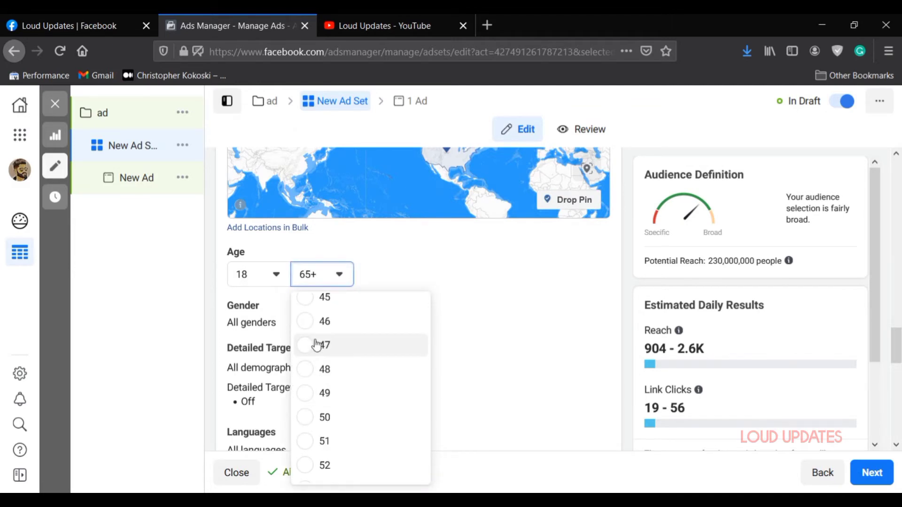
{"action": "scroll", "coordinate": [317, 345], "scroll_direction": "up", "scroll_amount": 3}
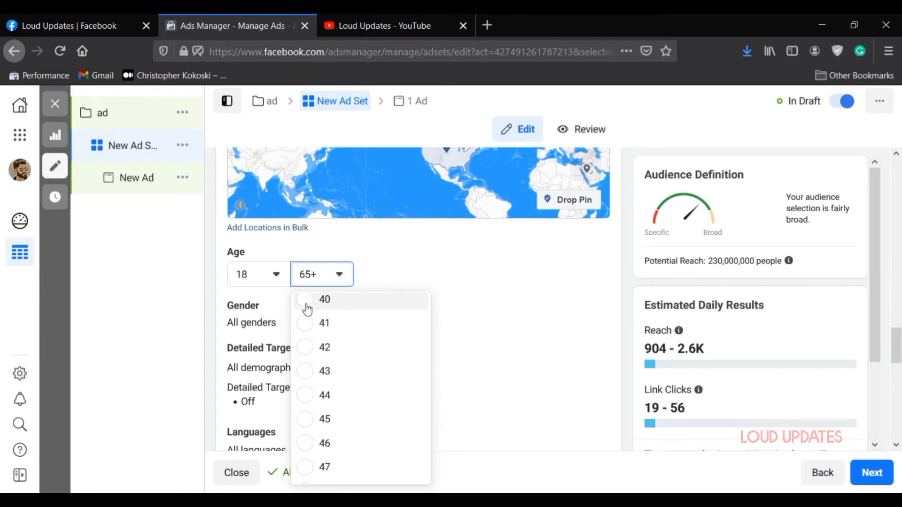
{"action": "left_click", "coordinate": [307, 303]}
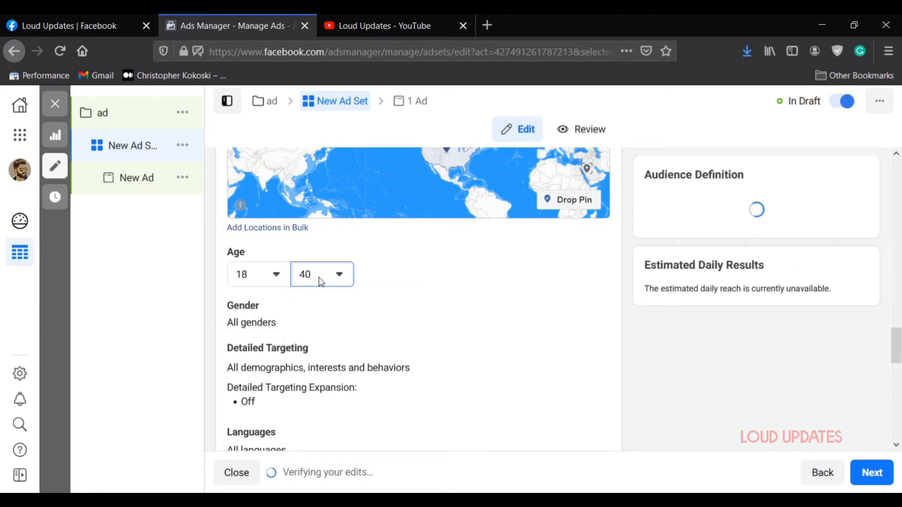
Step: Switch the ad set to Manual Placements and exclude the Instagram platform
{"action": "scroll", "coordinate": [390, 282], "scroll_direction": "down", "scroll_amount": 3}
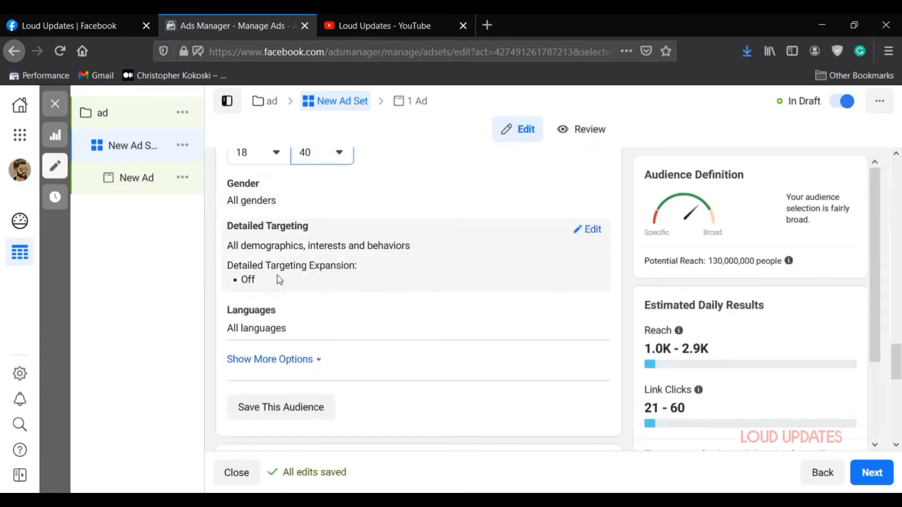
{"action": "scroll", "coordinate": [402, 281], "scroll_direction": "down", "scroll_amount": 2}
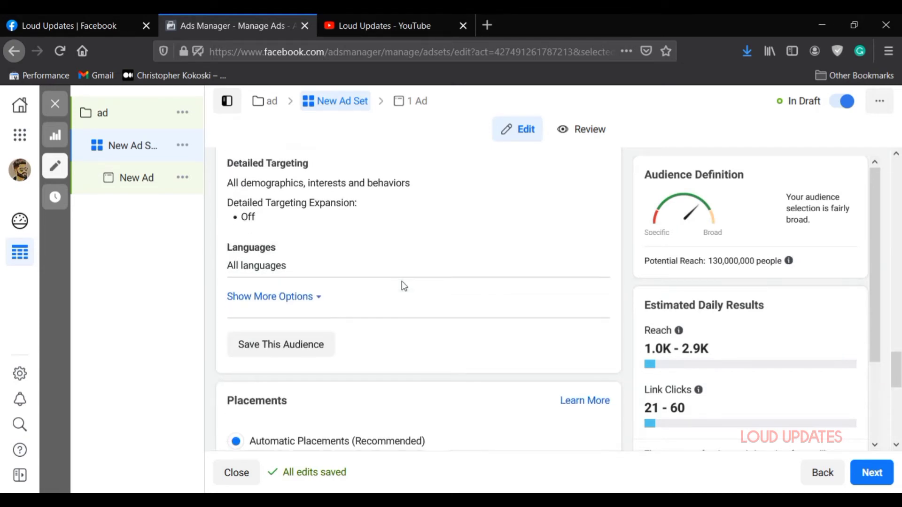
{"action": "scroll", "coordinate": [369, 319], "scroll_direction": "down", "scroll_amount": 2}
{"action": "scroll", "coordinate": [369, 319], "scroll_direction": "down", "scroll_amount": 2}
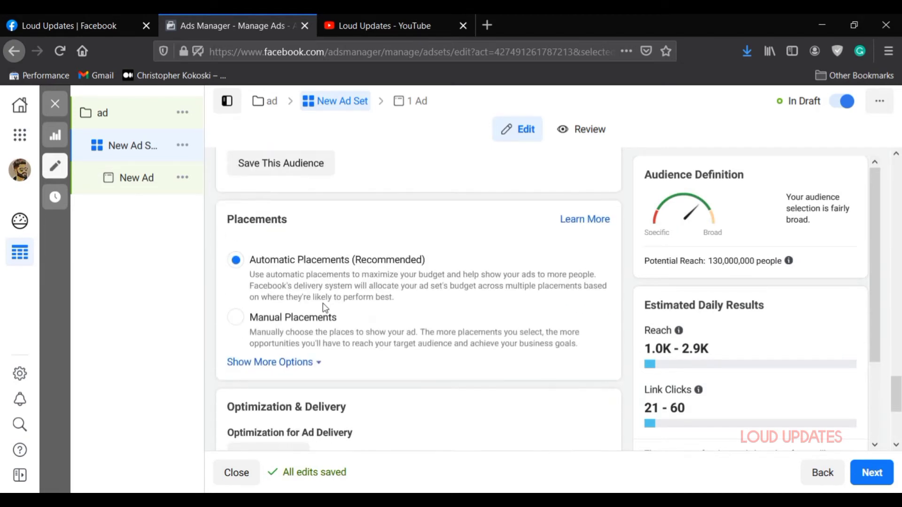
{"action": "left_click", "coordinate": [236, 317]}
{"action": "scroll", "coordinate": [295, 330], "scroll_direction": "down", "scroll_amount": 2}
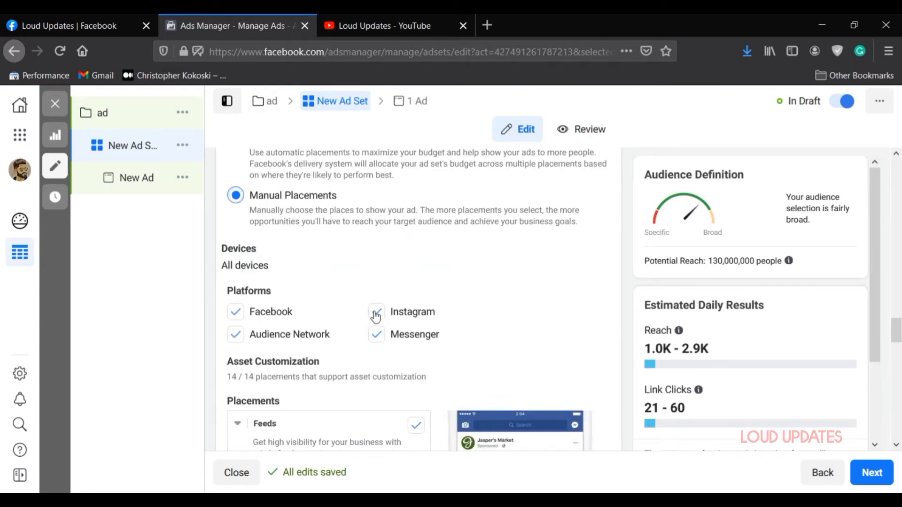
{"action": "left_click", "coordinate": [376, 315]}
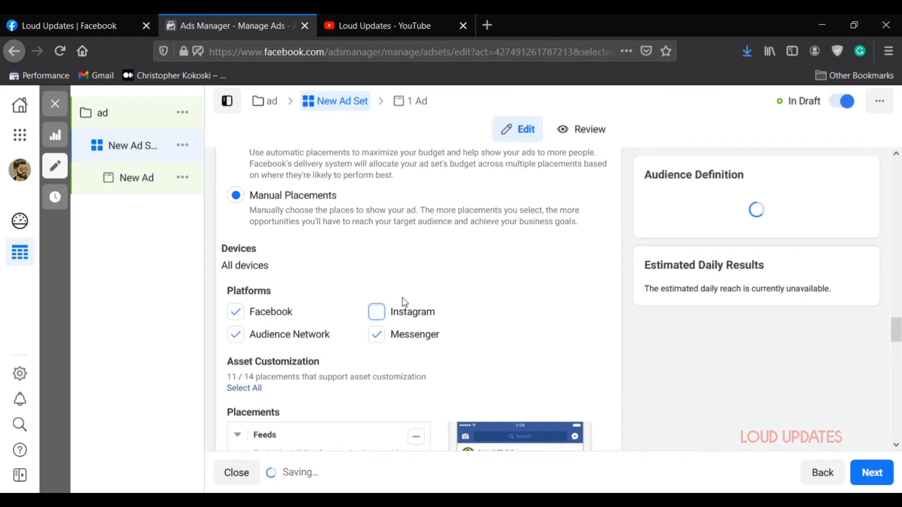
Step: Review the individual placements, from Feeds and Stories through In-Stream, Search, Messages, In-Article, and Apps and Sites
{"action": "scroll", "coordinate": [423, 292], "scroll_direction": "down", "scroll_amount": 2}
{"action": "scroll", "coordinate": [449, 260], "scroll_direction": "down", "scroll_amount": 2}
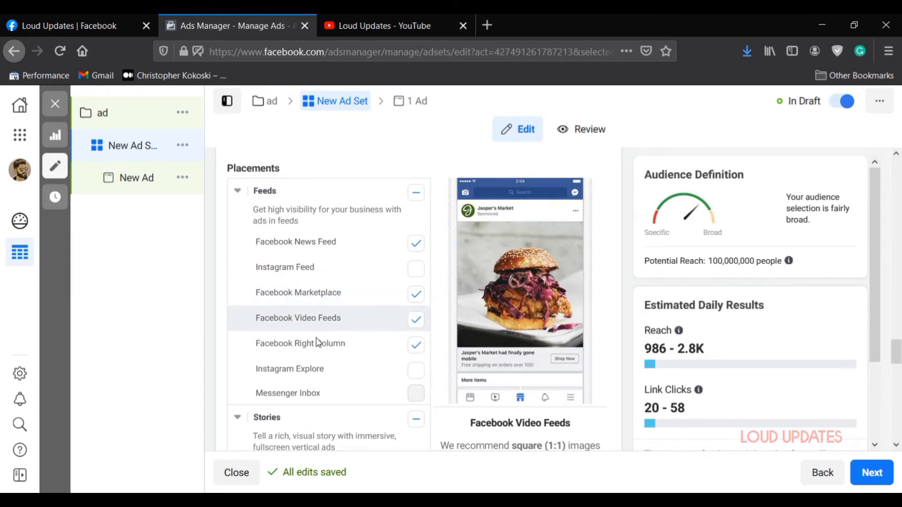
{"action": "scroll", "coordinate": [282, 362], "scroll_direction": "down", "scroll_amount": 1}
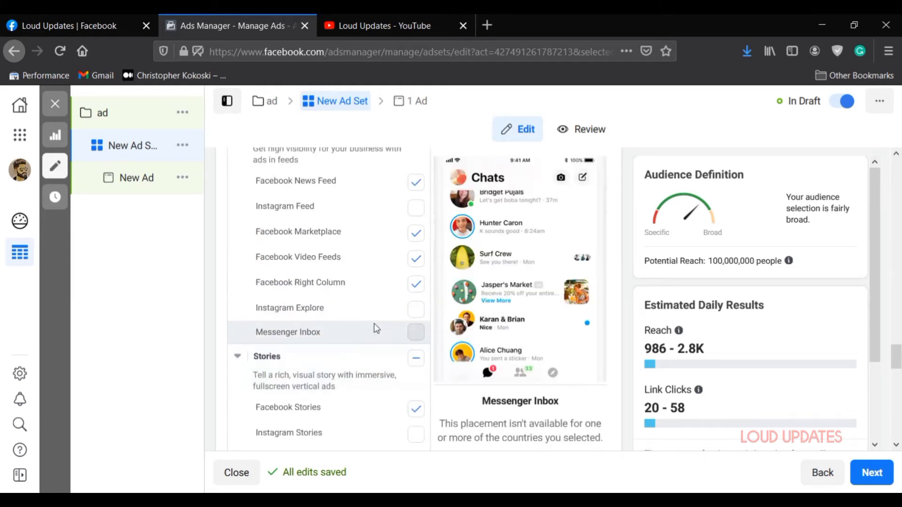
{"action": "scroll", "coordinate": [374, 323], "scroll_direction": "down", "scroll_amount": 4}
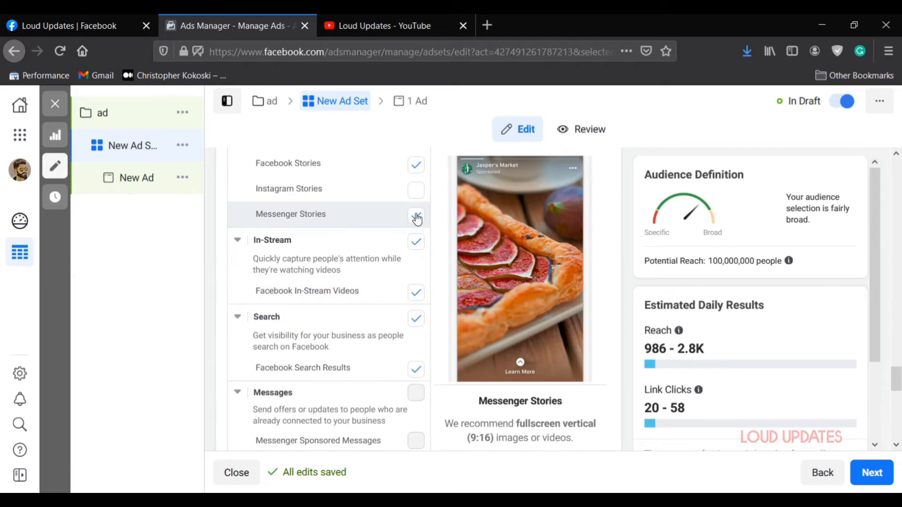
{"action": "scroll", "coordinate": [370, 291], "scroll_direction": "down", "scroll_amount": 5}
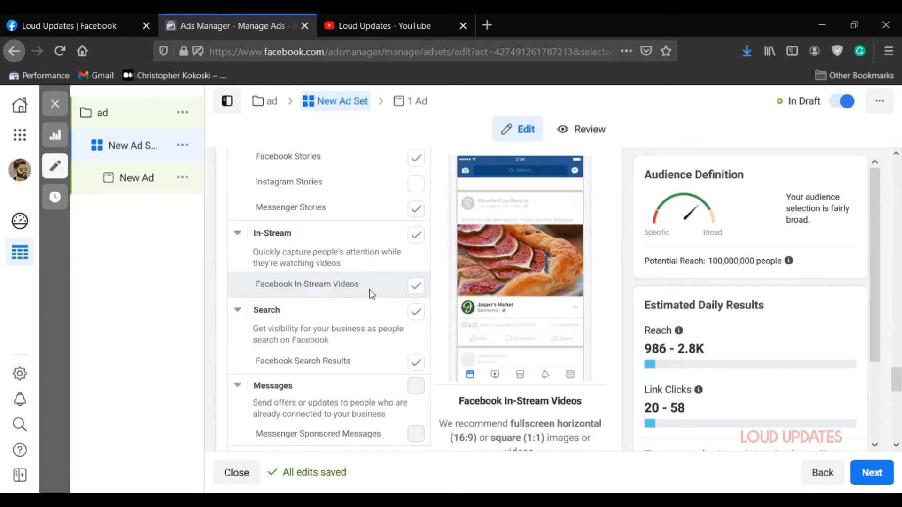
{"action": "scroll", "coordinate": [386, 282], "scroll_direction": "down", "scroll_amount": 3}
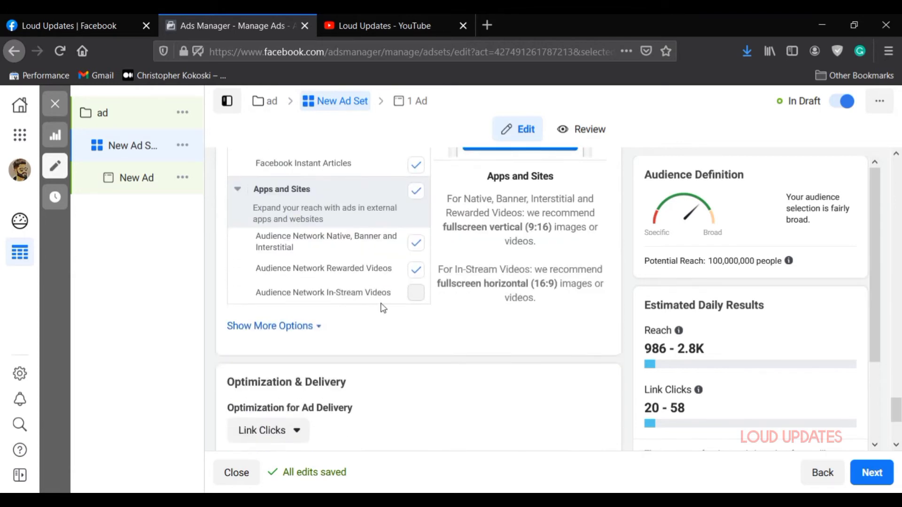
{"action": "scroll", "coordinate": [421, 318], "scroll_direction": "up", "scroll_amount": 6}
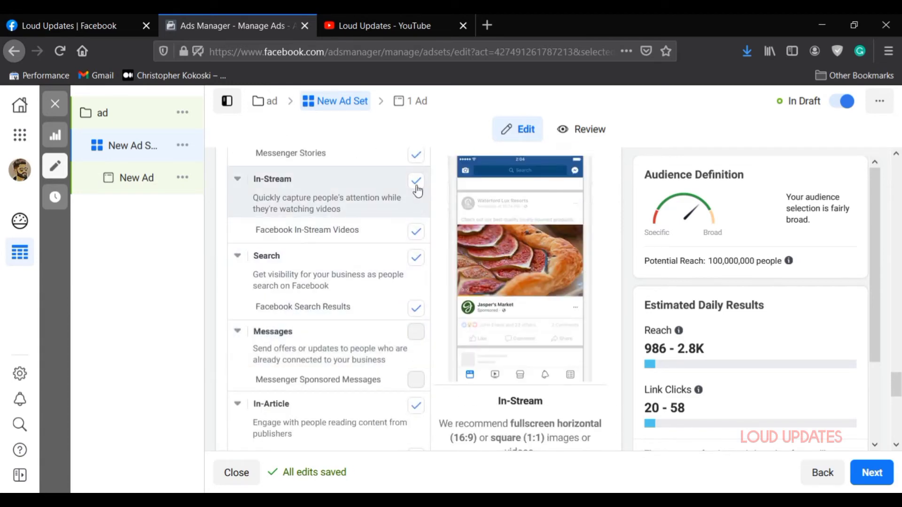
{"action": "scroll", "coordinate": [423, 258], "scroll_direction": "down", "scroll_amount": 5}
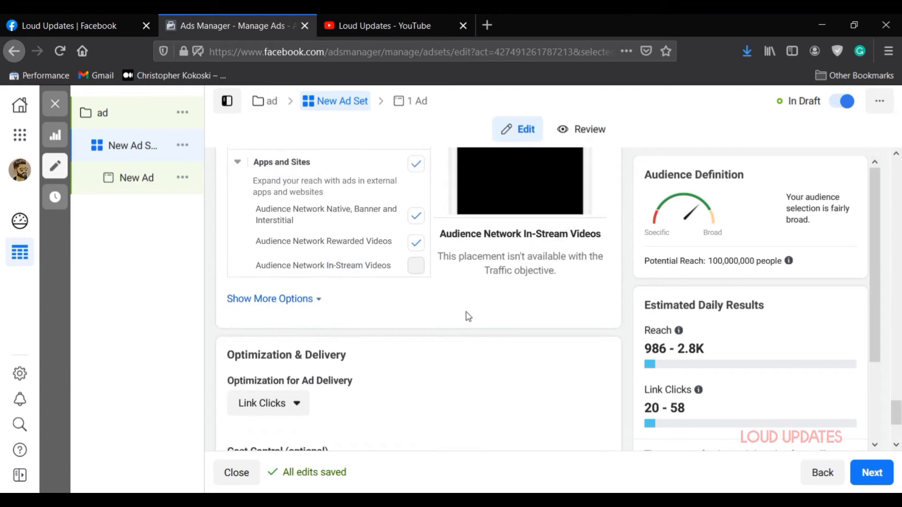
Step: Switch the ad set's optimization for ad delivery to Impressions and back to Link Clicks
{"action": "scroll", "coordinate": [355, 302], "scroll_direction": "down", "scroll_amount": 1}
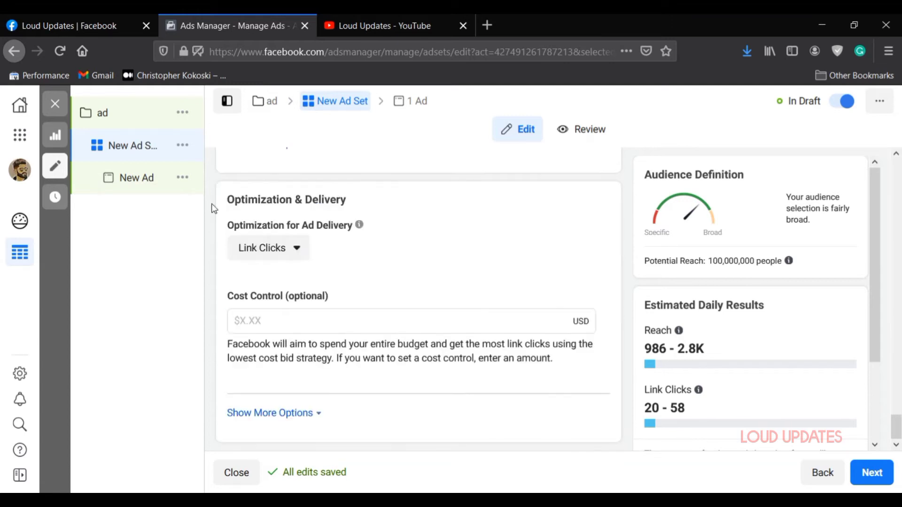
{"action": "left_click", "coordinate": [282, 257]}
{"action": "left_click", "coordinate": [282, 258]}
{"action": "left_click", "coordinate": [286, 253]}
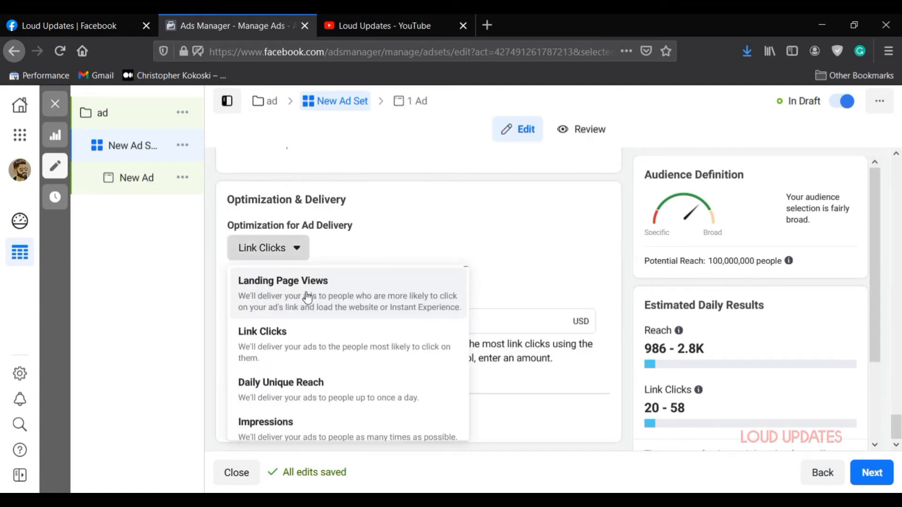
{"action": "scroll", "coordinate": [323, 374], "scroll_direction": "down", "scroll_amount": 1}
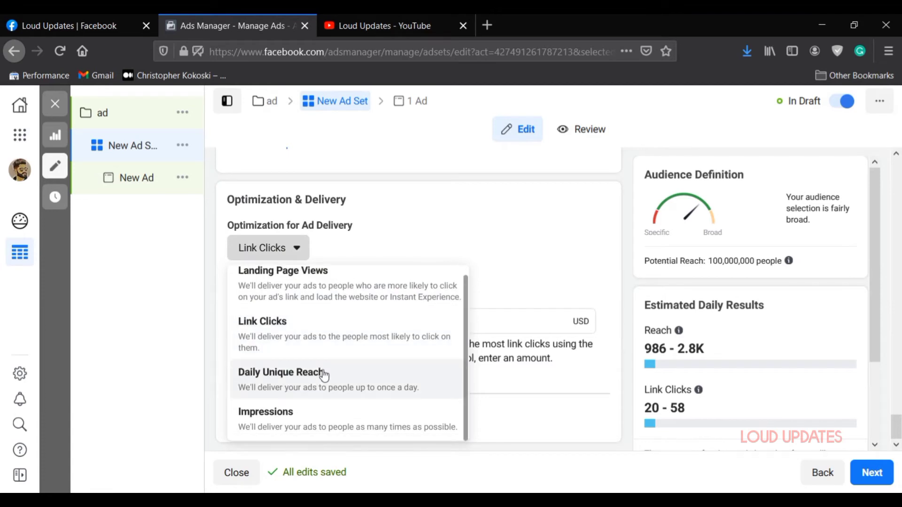
{"action": "left_click", "coordinate": [265, 425]}
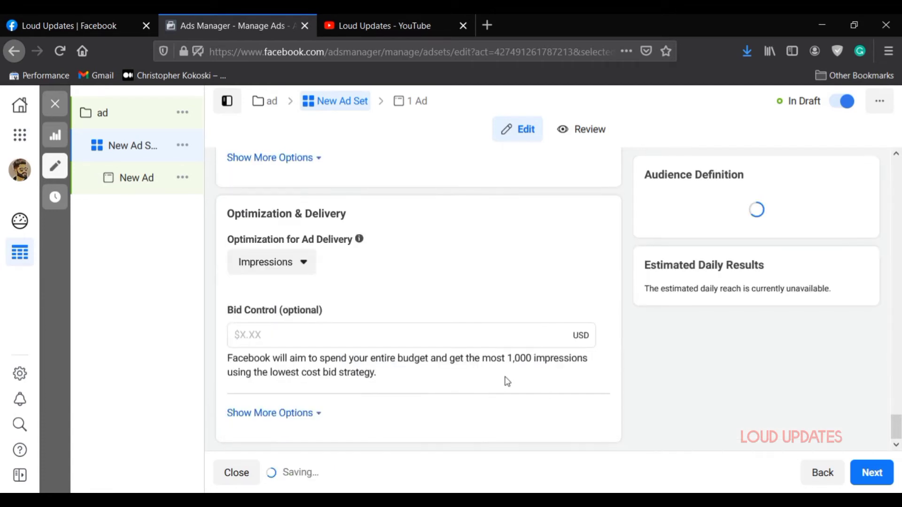
{"action": "left_click", "coordinate": [272, 264]}
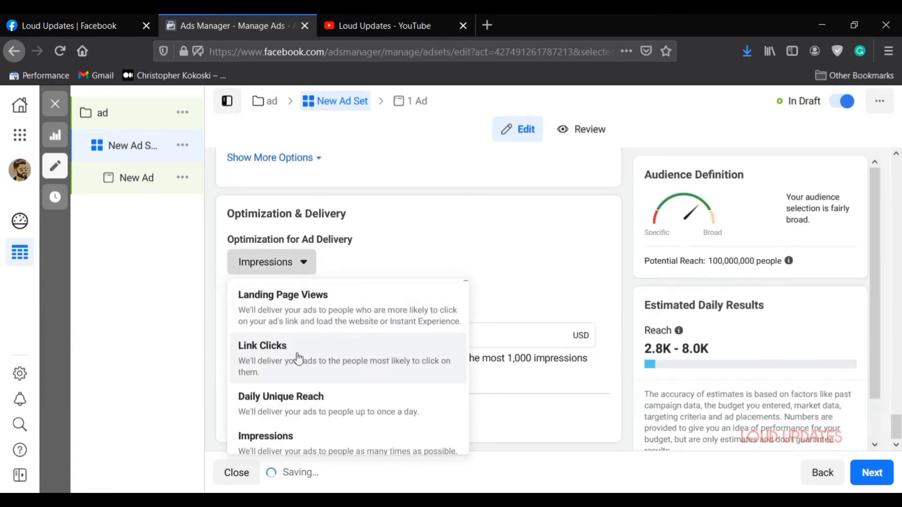
{"action": "left_click", "coordinate": [278, 352]}
Step: Read the explanation of the optional cost control and leave its amount empty
{"action": "left_click_drag", "start_coordinate": [228, 311], "coordinate": [332, 313]}
{"action": "mouse_move", "coordinate": [335, 311]}
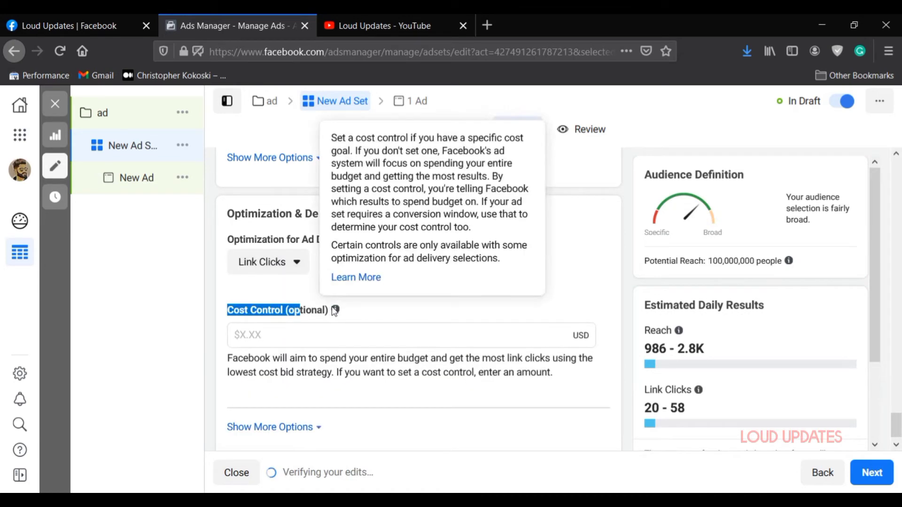
{"action": "left_click", "coordinate": [320, 335]}
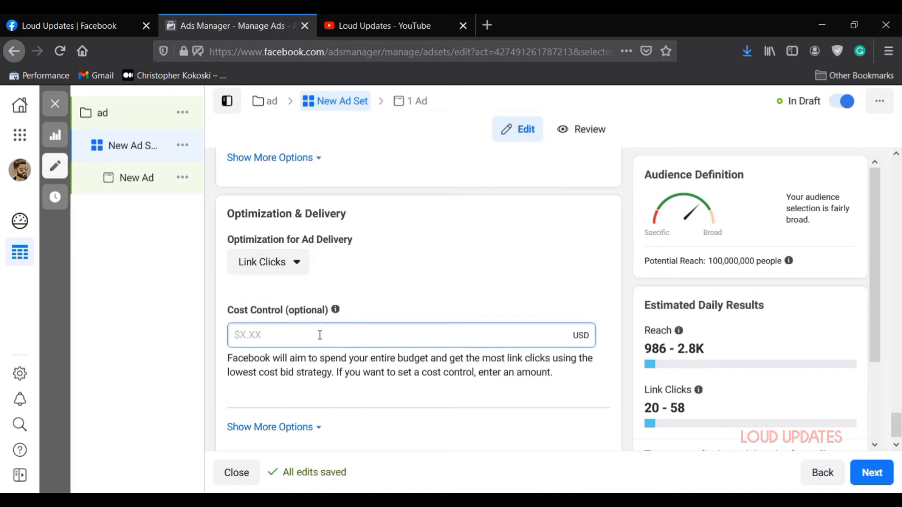
{"action": "left_click", "coordinate": [438, 282]}
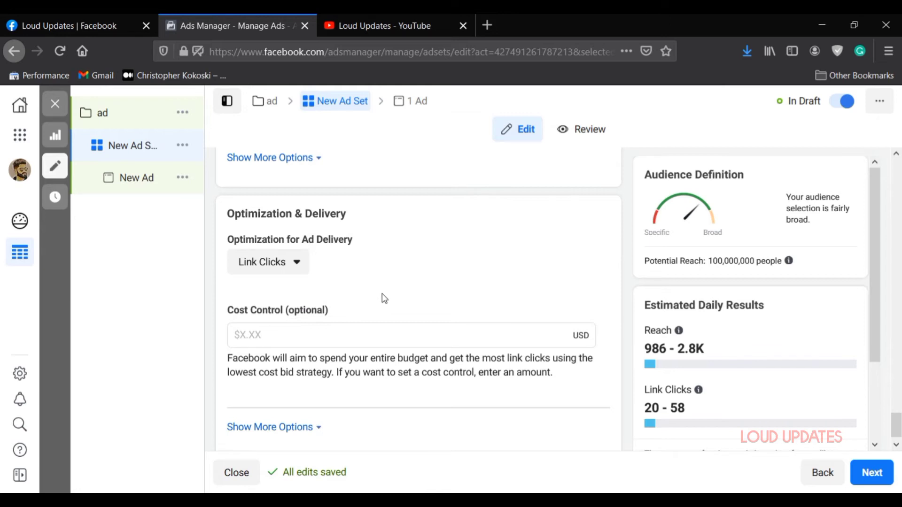
{"action": "left_click", "coordinate": [299, 335]}
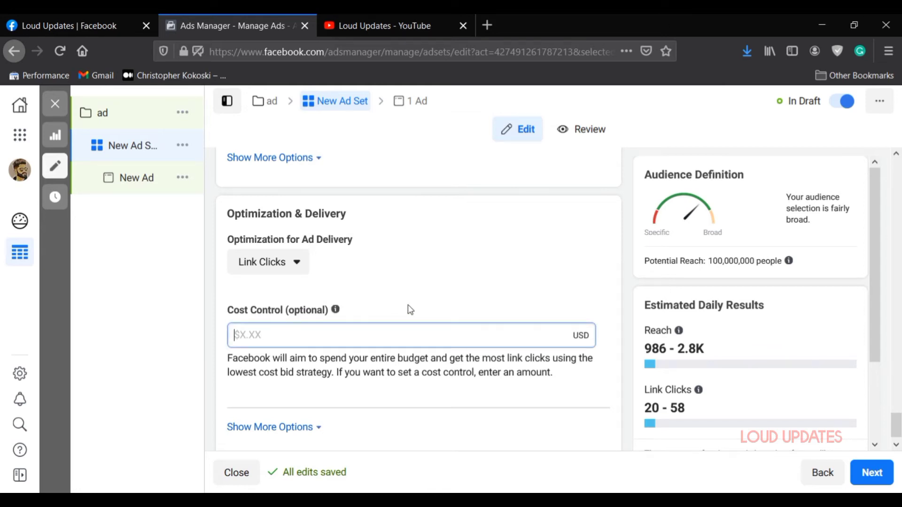
Step: Review the ad set's placements, locations, schedule, budget, estimated daily results and delivery settings
{"action": "scroll", "coordinate": [409, 307], "scroll_direction": "down", "scroll_amount": 1}
{"action": "scroll", "coordinate": [407, 308], "scroll_direction": "up", "scroll_amount": 15}
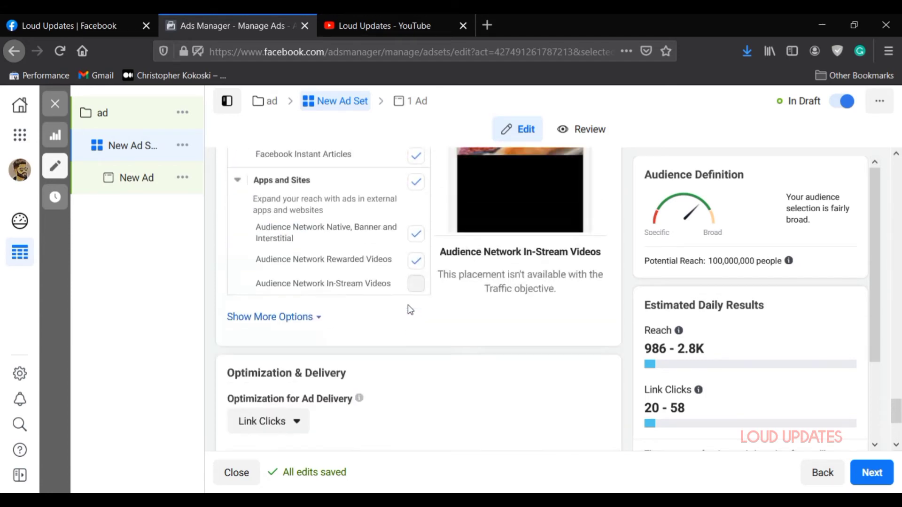
{"action": "scroll", "coordinate": [447, 282], "scroll_direction": "up", "scroll_amount": 10}
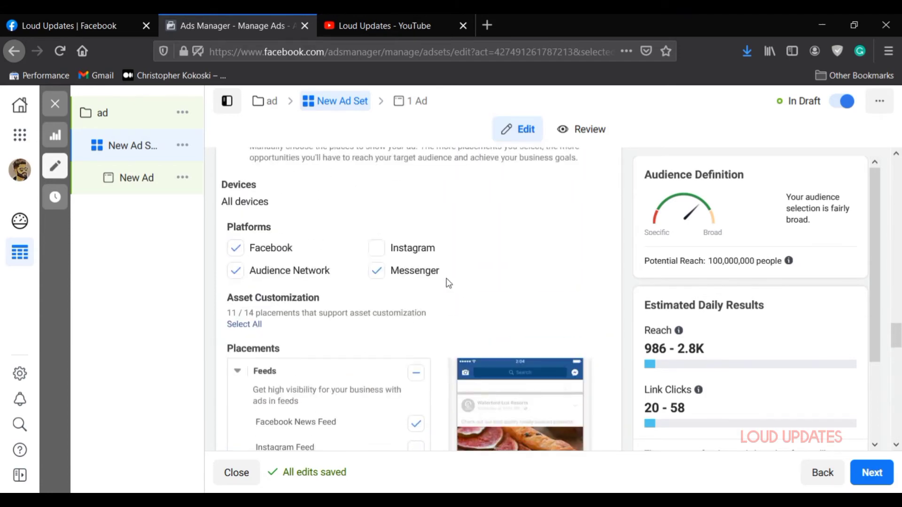
{"action": "scroll", "coordinate": [463, 291], "scroll_direction": "up", "scroll_amount": 10}
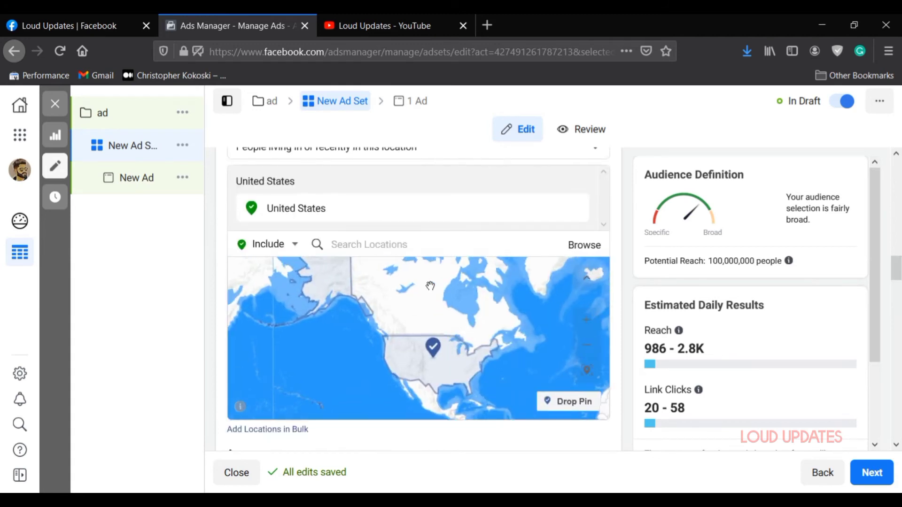
{"action": "scroll", "coordinate": [610, 261], "scroll_direction": "up", "scroll_amount": 5}
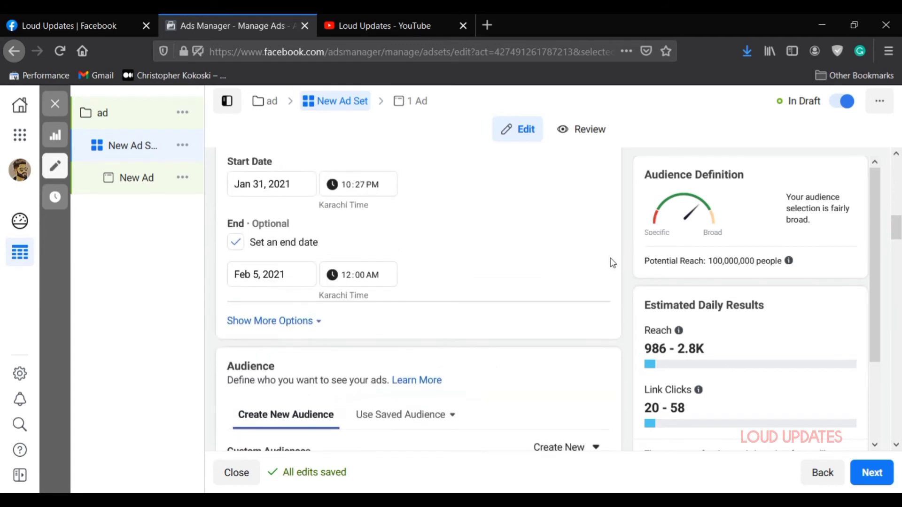
{"action": "scroll", "coordinate": [463, 290], "scroll_direction": "up", "scroll_amount": 5}
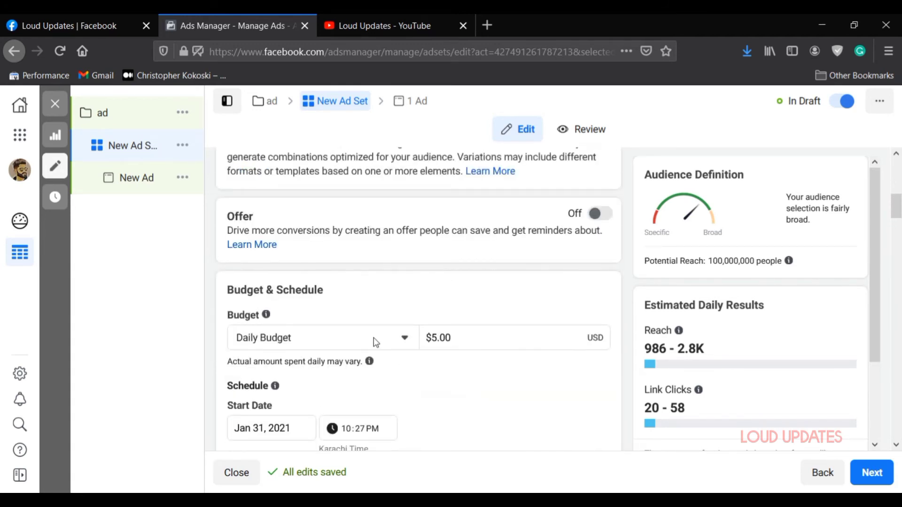
{"action": "scroll", "coordinate": [423, 362], "scroll_direction": "down", "scroll_amount": 3}
{"action": "scroll", "coordinate": [341, 336], "scroll_direction": "up", "scroll_amount": 1}
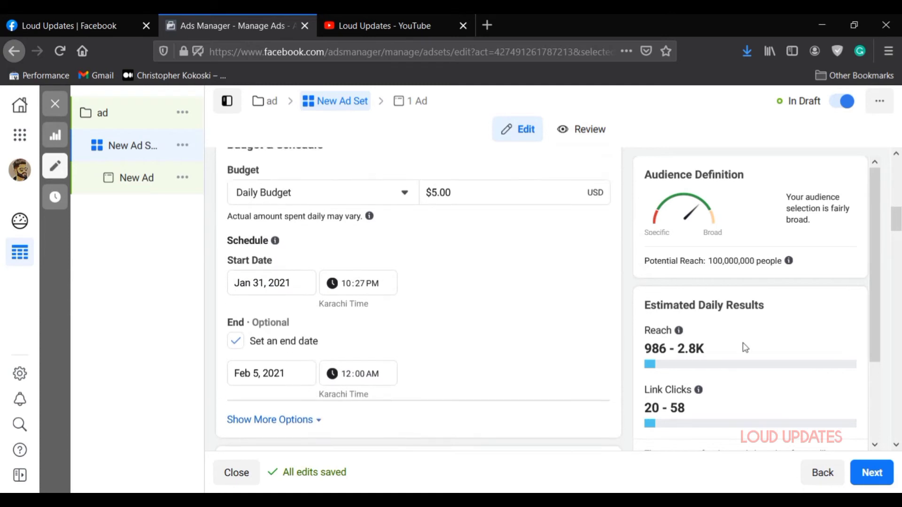
{"action": "scroll", "coordinate": [796, 376], "scroll_direction": "down", "scroll_amount": 2}
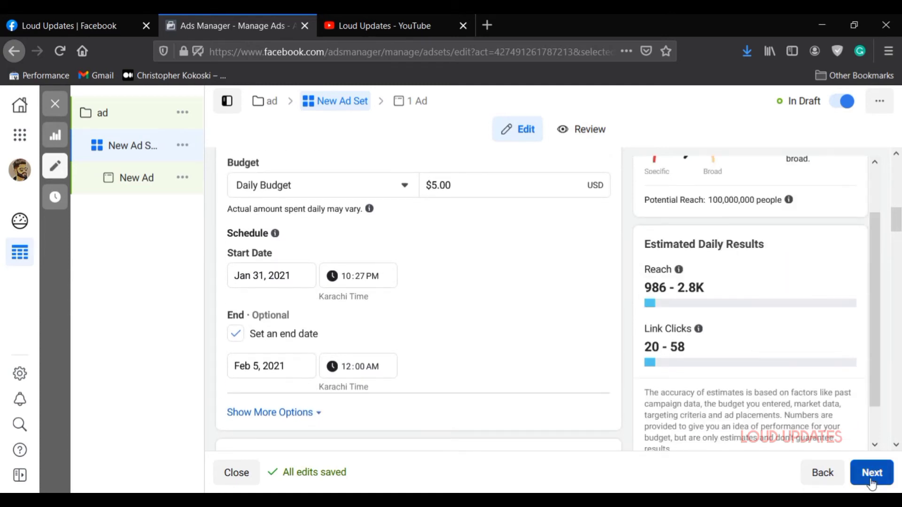
{"action": "scroll", "coordinate": [752, 414], "scroll_direction": "down", "scroll_amount": 1}
{"action": "scroll", "coordinate": [507, 371], "scroll_direction": "down", "scroll_amount": 6}
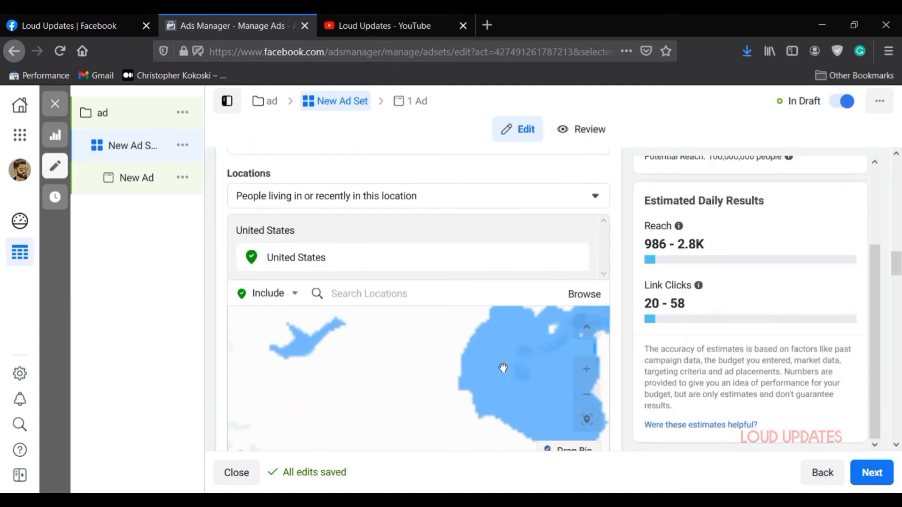
{"action": "scroll", "coordinate": [503, 368], "scroll_direction": "down", "scroll_amount": 5}
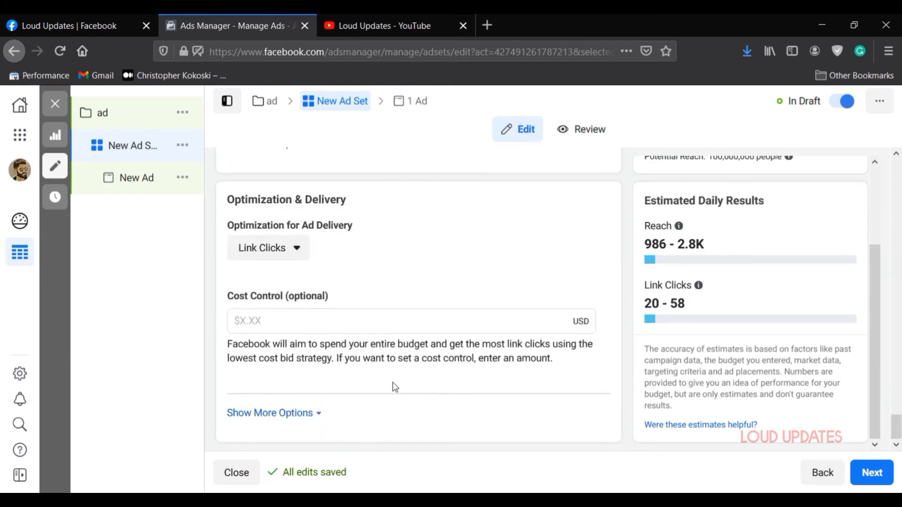
Step: Continue to the ad level and choose Loud Updates as the ad's Facebook Page
{"action": "left_click", "coordinate": [863, 476]}
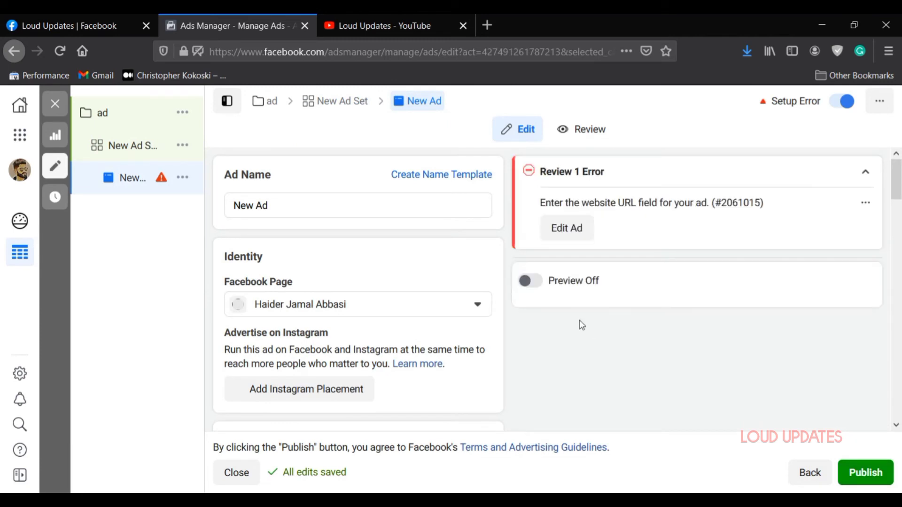
{"action": "left_click", "coordinate": [351, 306]}
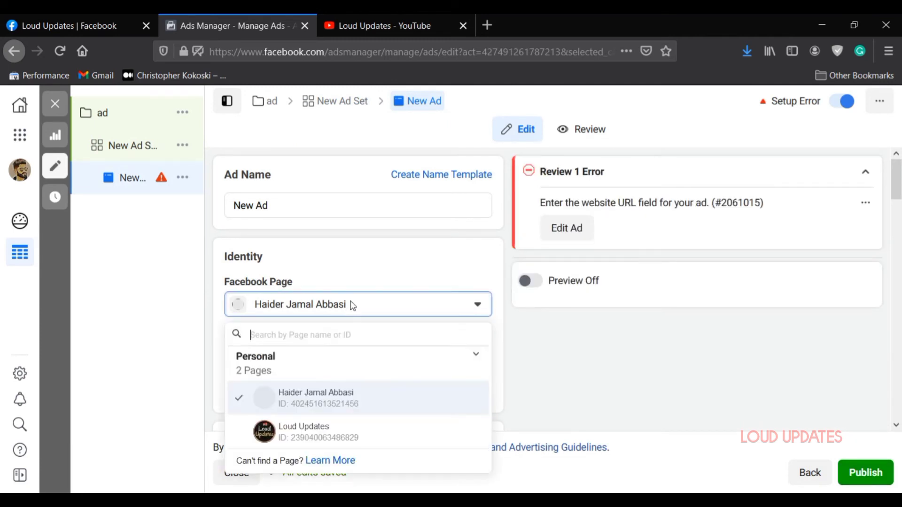
{"action": "left_click", "coordinate": [311, 429]}
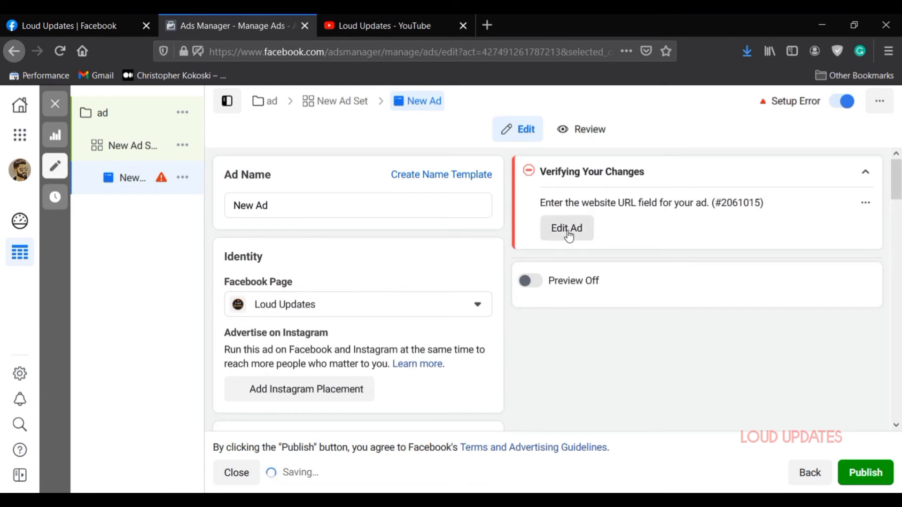
Step: Go to the ad's website URL setting, switch to YouTube and copy the link of the Loud Updates video about disabled Facebook accounts
{"action": "scroll", "coordinate": [451, 286], "scroll_direction": "down", "scroll_amount": 8}
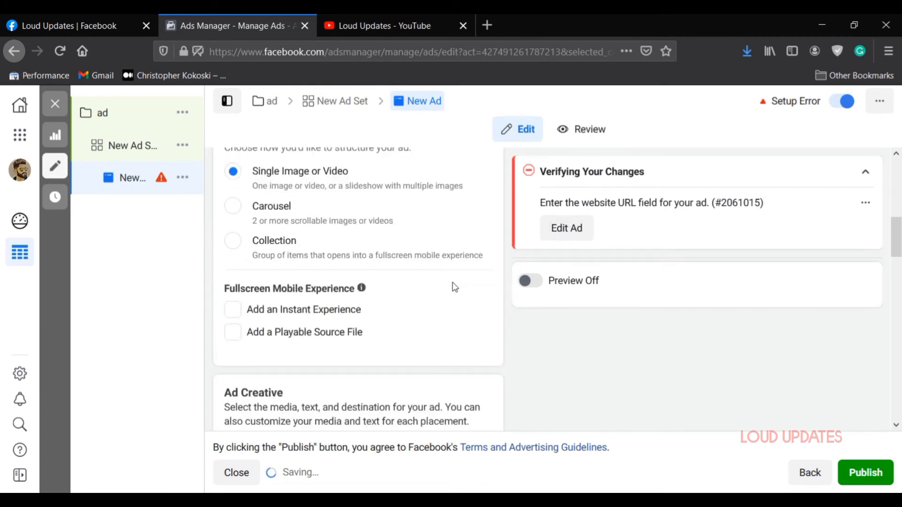
{"action": "left_click", "coordinate": [569, 230]}
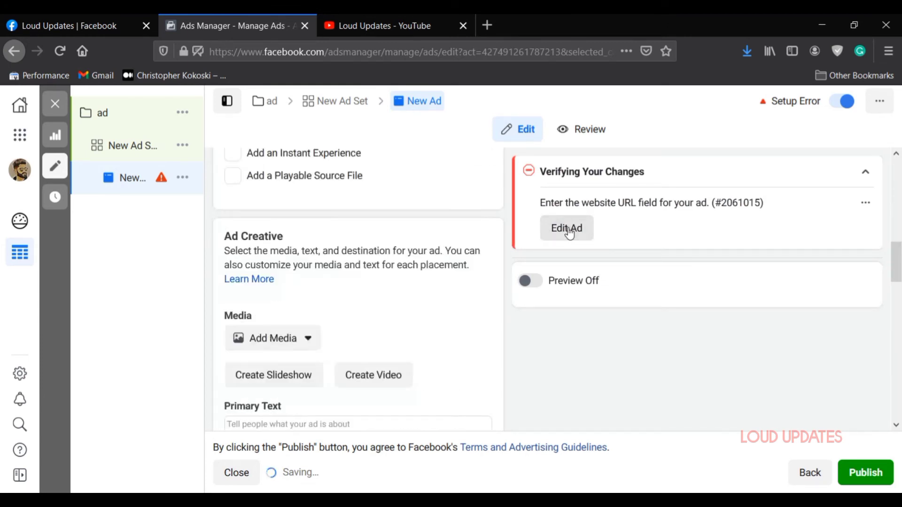
{"action": "left_click", "coordinate": [344, 14]}
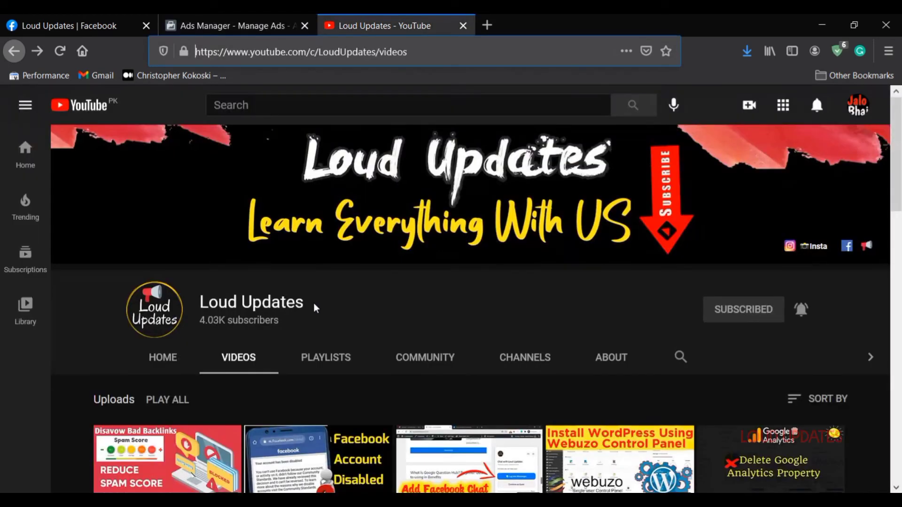
{"action": "scroll", "coordinate": [325, 416], "scroll_direction": "down", "scroll_amount": 1}
{"action": "left_click", "coordinate": [324, 415]}
{"action": "right_click", "coordinate": [270, 47]}
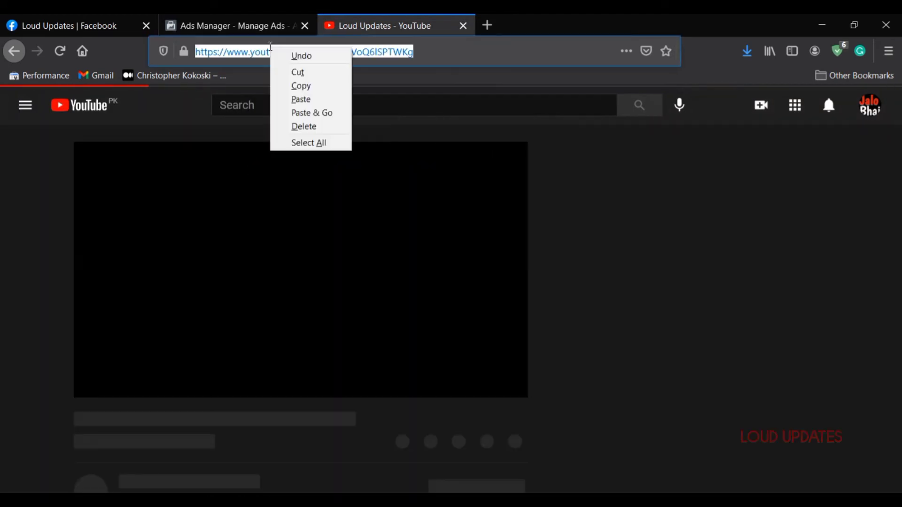
{"action": "left_click", "coordinate": [301, 86]}
{"action": "left_click", "coordinate": [14, 51]}
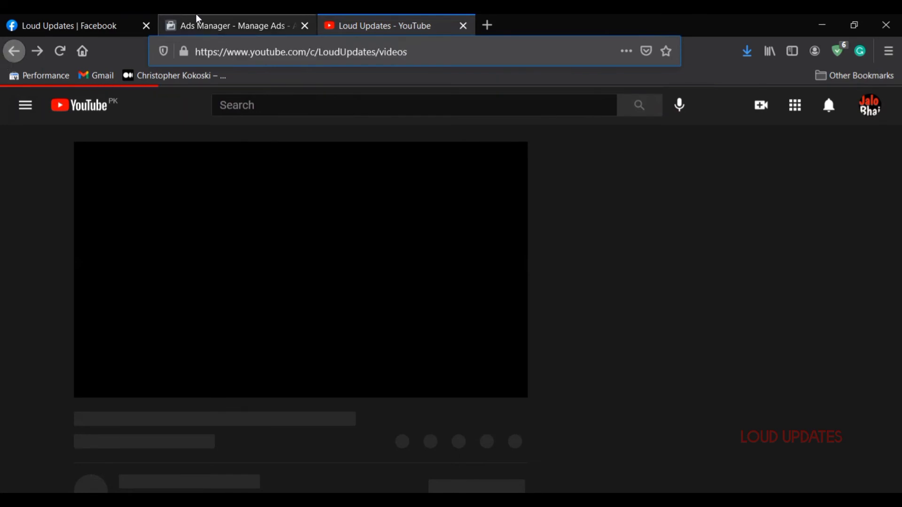
Step: Switch back to Ads Manager and paste the copied YouTube video link as the ad's website URL
{"action": "left_click", "coordinate": [196, 18]}
{"action": "right_click", "coordinate": [276, 187]}
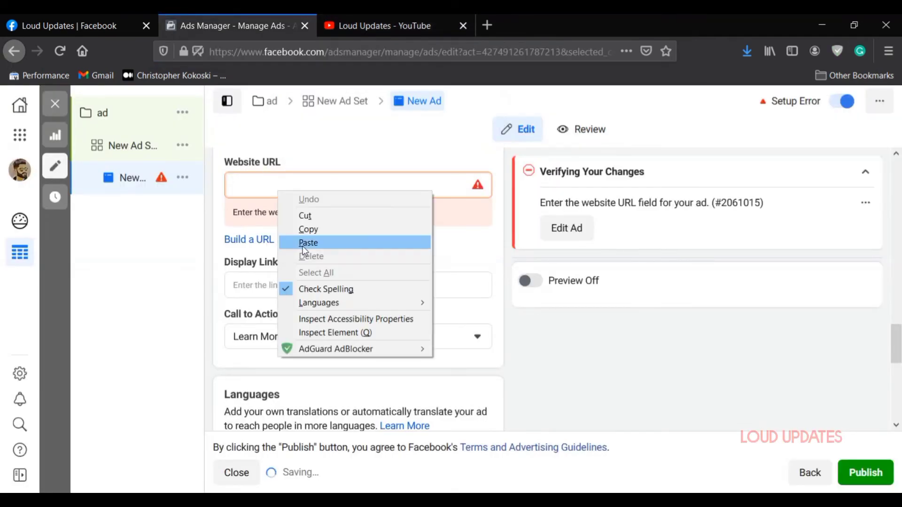
{"action": "left_click", "coordinate": [306, 243]}
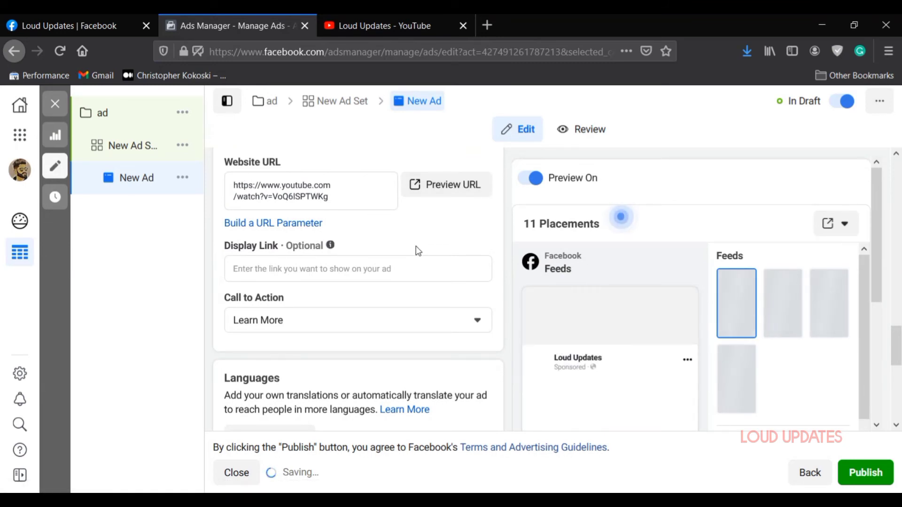
Step: Examine the ad preview and its placements, along with the ad's text, destination, website URL and call-to-action settings
{"action": "scroll", "coordinate": [439, 252], "scroll_direction": "down", "scroll_amount": 3}
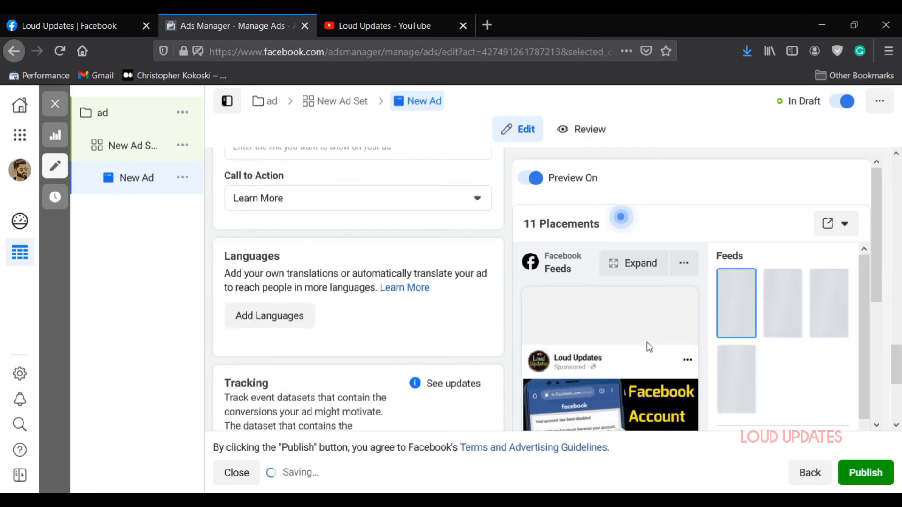
{"action": "scroll", "coordinate": [649, 347], "scroll_direction": "down", "scroll_amount": 3}
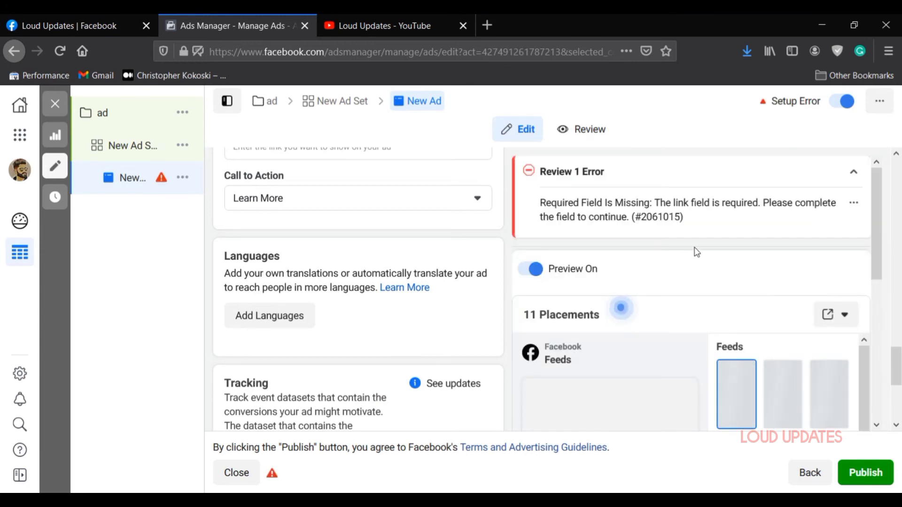
{"action": "scroll", "coordinate": [782, 270], "scroll_direction": "down", "scroll_amount": 5}
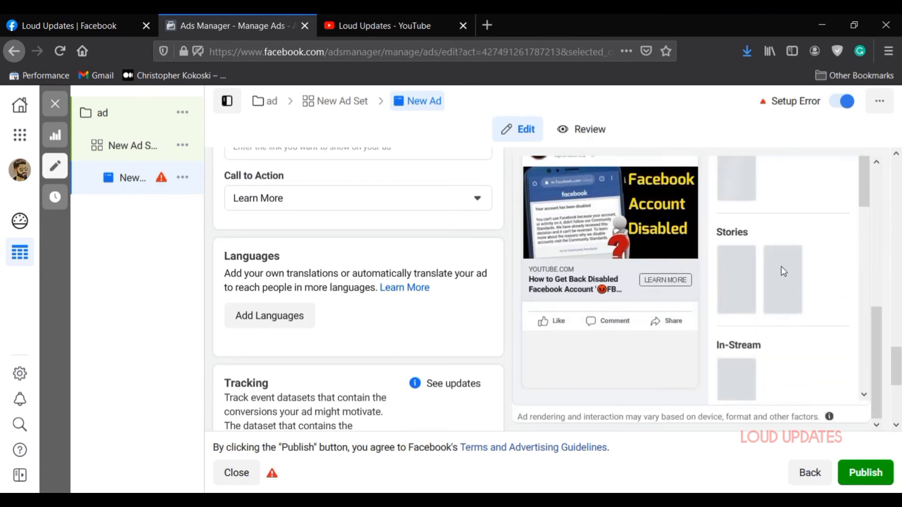
{"action": "scroll", "coordinate": [371, 269], "scroll_direction": "up", "scroll_amount": 9}
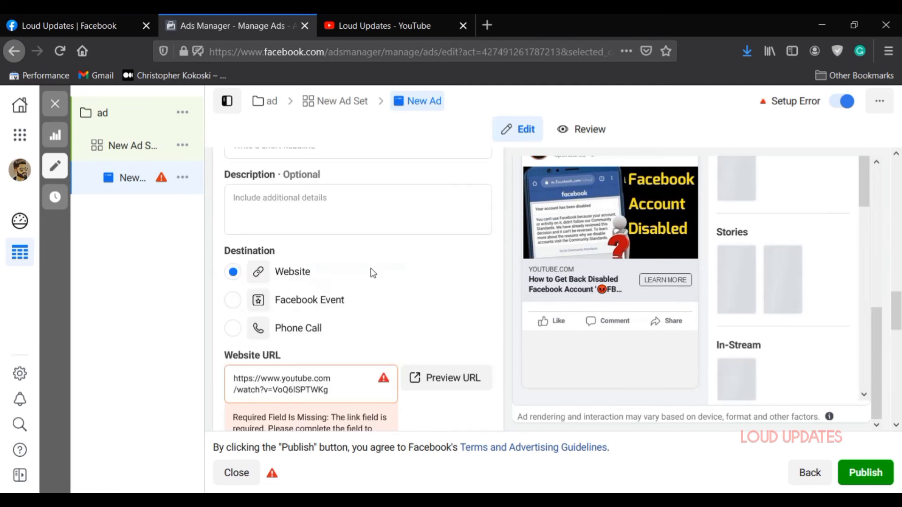
{"action": "scroll", "coordinate": [282, 282], "scroll_direction": "up", "scroll_amount": 3}
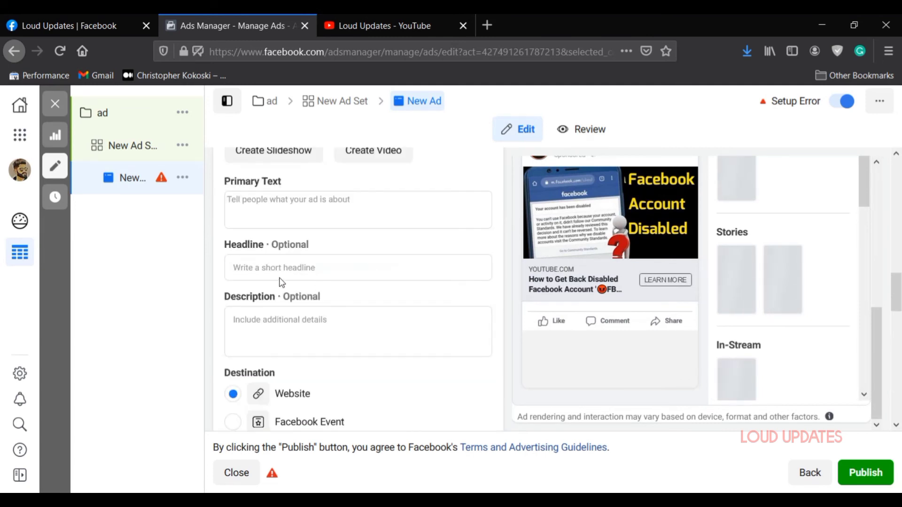
{"action": "scroll", "coordinate": [259, 266], "scroll_direction": "up", "scroll_amount": 2}
{"action": "scroll", "coordinate": [301, 277], "scroll_direction": "down", "scroll_amount": 3}
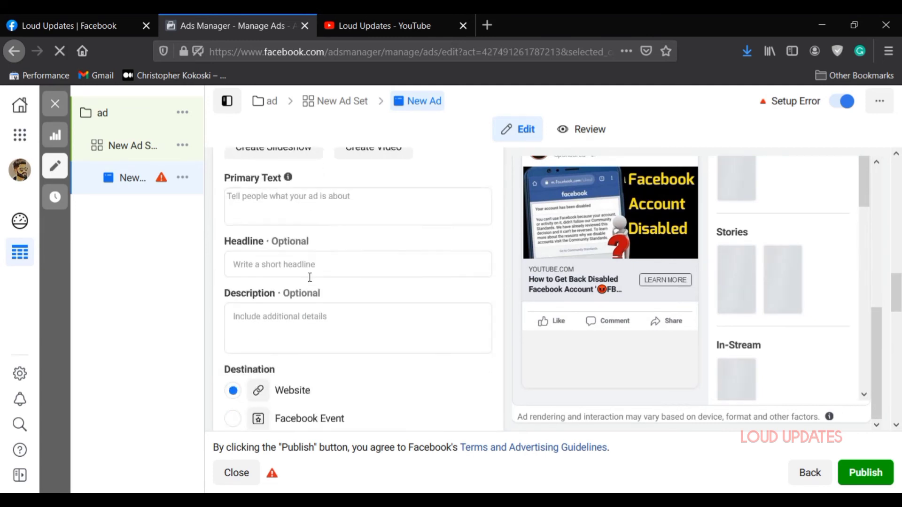
{"action": "scroll", "coordinate": [311, 276], "scroll_direction": "down", "scroll_amount": 2}
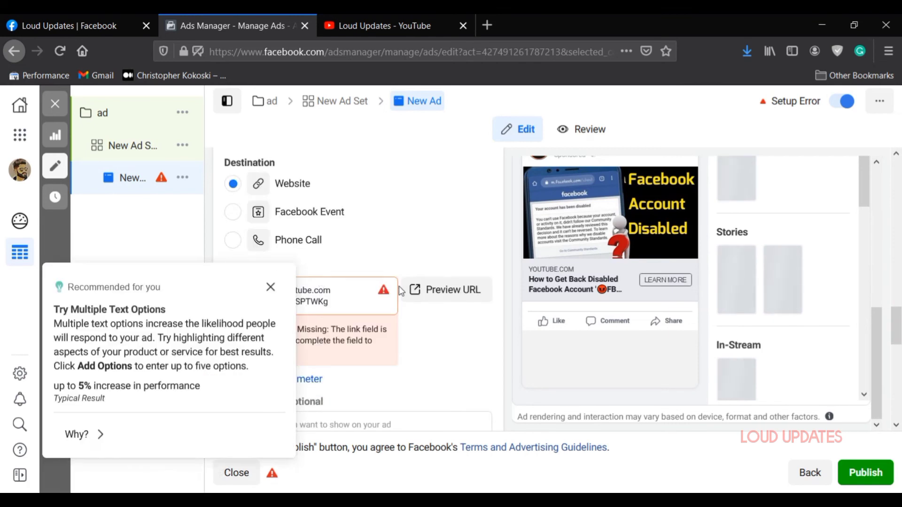
Step: Dismiss the text options recommendation and examine the ad's website URL, call-to-action, language and tracking settings
{"action": "left_click", "coordinate": [279, 290]}
{"action": "scroll", "coordinate": [364, 315], "scroll_direction": "down", "scroll_amount": 2}
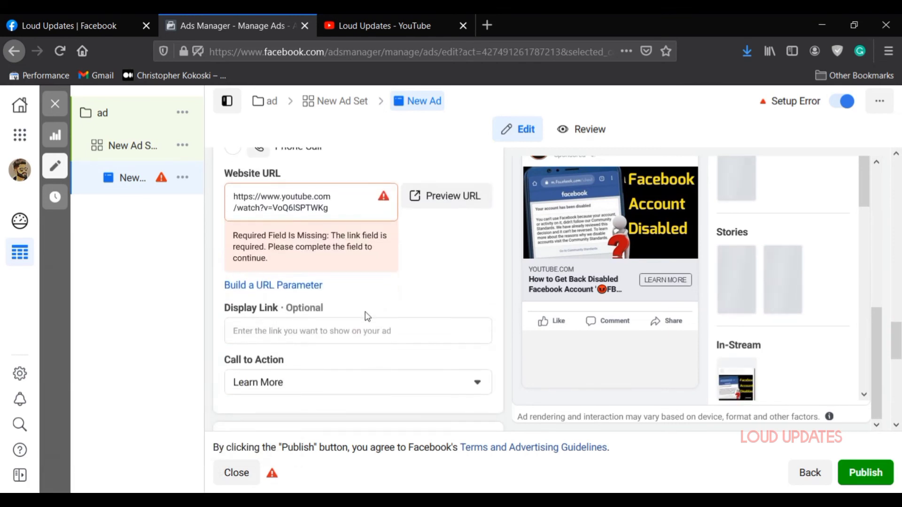
{"action": "scroll", "coordinate": [326, 262], "scroll_direction": "down", "scroll_amount": 3}
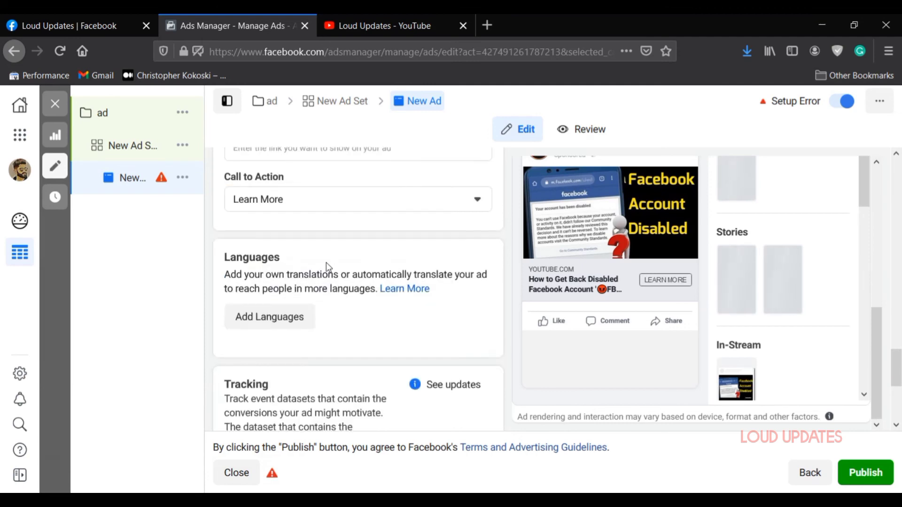
{"action": "scroll", "coordinate": [376, 282], "scroll_direction": "down", "scroll_amount": 4}
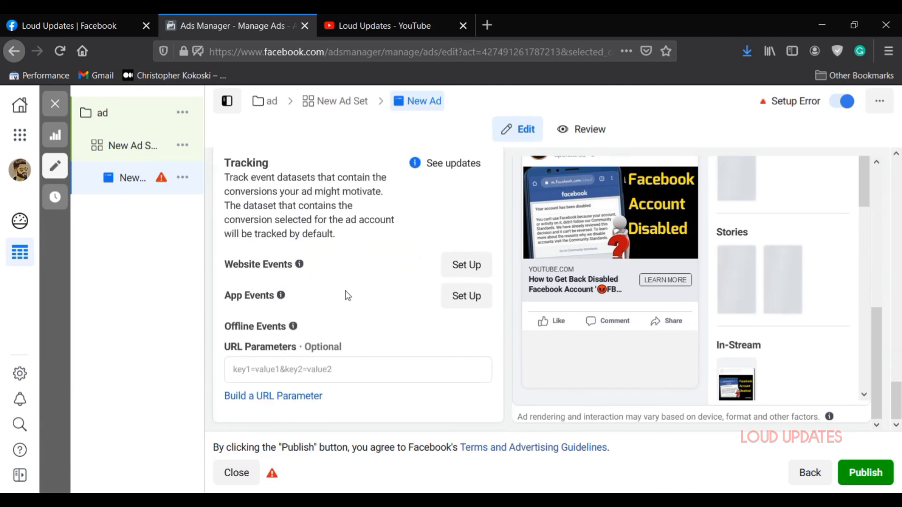
{"action": "scroll", "coordinate": [429, 302], "scroll_direction": "up", "scroll_amount": 7}
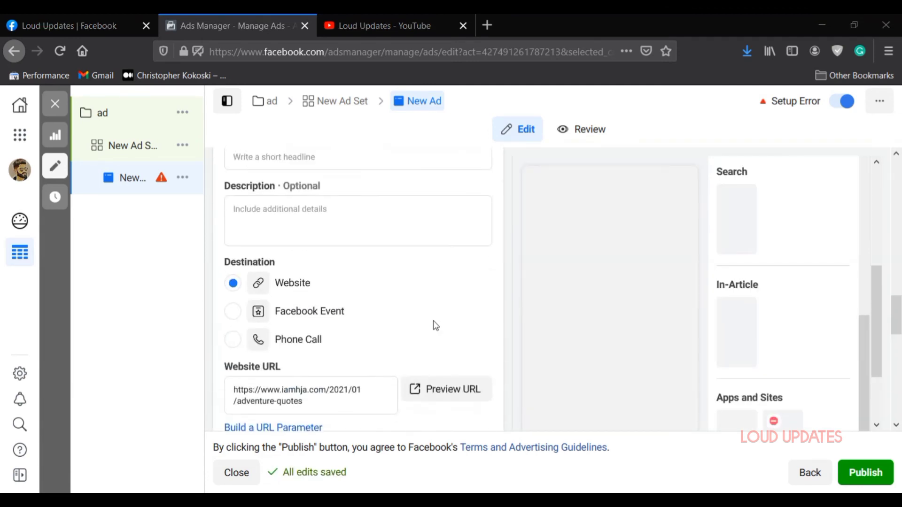
Step: Read the verification notice about the ad account's payment method above the ad preview
{"action": "scroll", "coordinate": [672, 311], "scroll_direction": "up", "scroll_amount": 6}
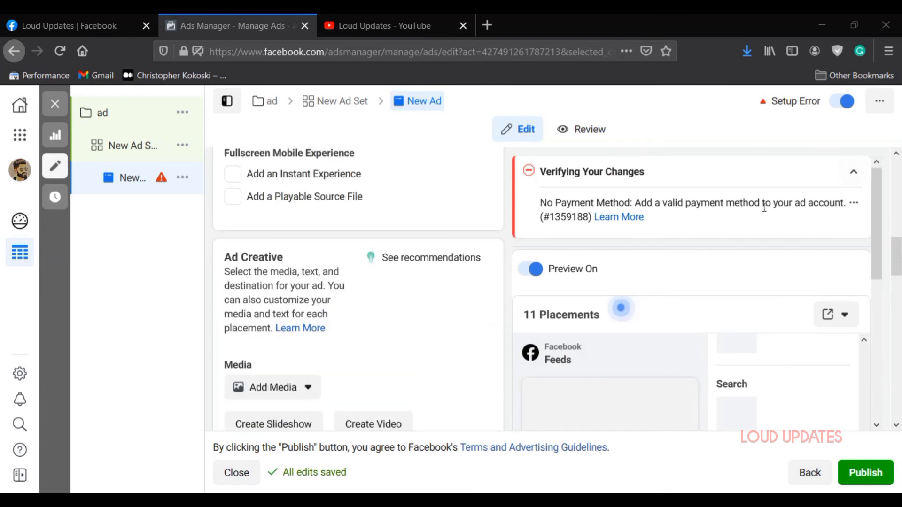
{"action": "scroll", "coordinate": [811, 204], "scroll_direction": "down", "scroll_amount": 5}
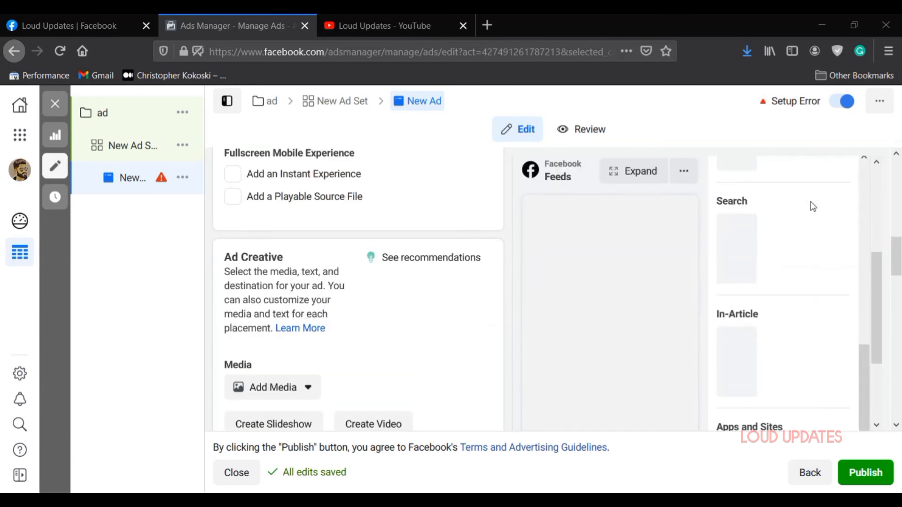
{"action": "scroll", "coordinate": [537, 212], "scroll_direction": "up", "scroll_amount": 5}
{"action": "left_click_drag", "start_coordinate": [540, 202], "coordinate": [632, 202]}
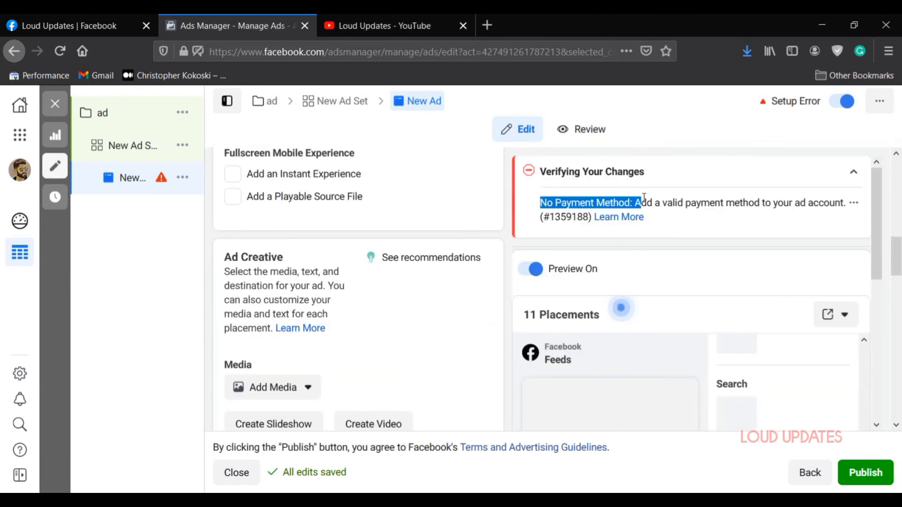
{"action": "left_click", "coordinate": [677, 199]}
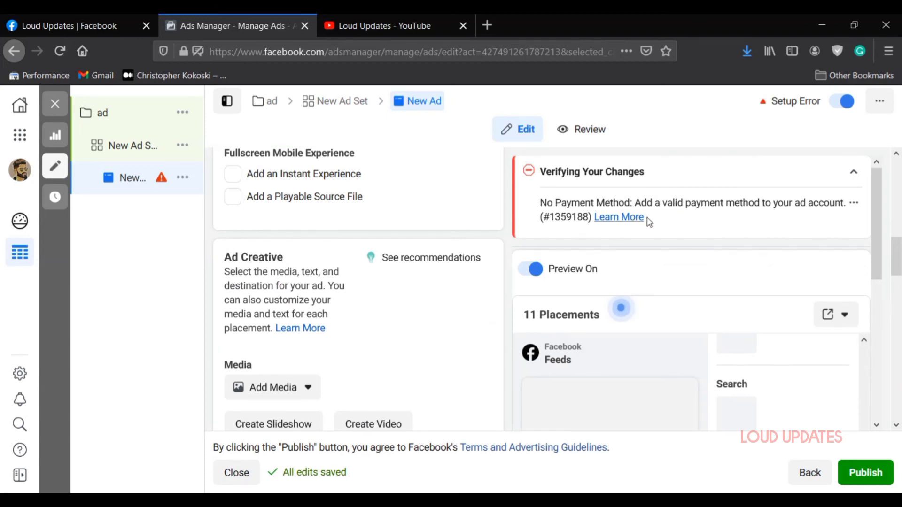
{"action": "left_click_drag", "start_coordinate": [546, 203], "coordinate": [685, 204]}
{"action": "left_click", "coordinate": [766, 207]}
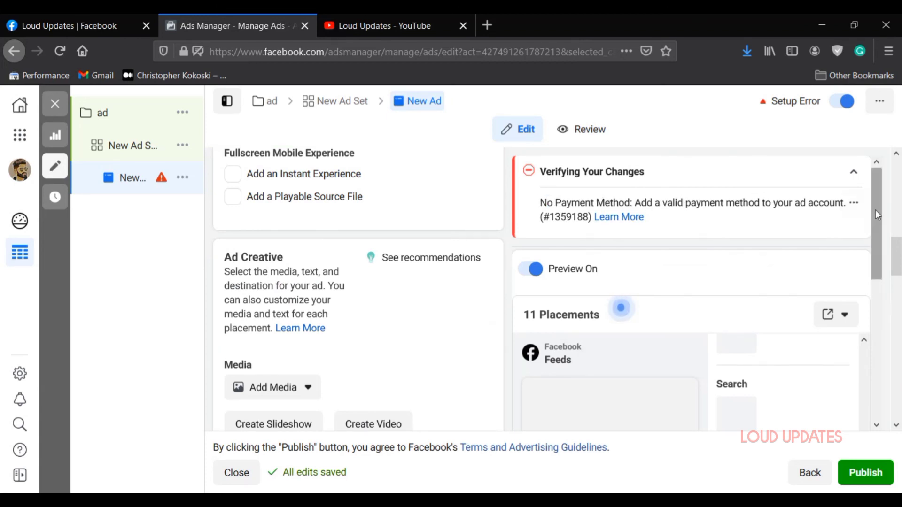
Step: Look over the remaining placement previews and the ad form from the creative section down to the URL parameters
{"action": "left_click_drag", "start_coordinate": [876, 211], "coordinate": [881, 392]}
{"action": "scroll", "coordinate": [493, 329], "scroll_direction": "down", "scroll_amount": 5}
{"action": "scroll", "coordinate": [518, 324], "scroll_direction": "up", "scroll_amount": 6}
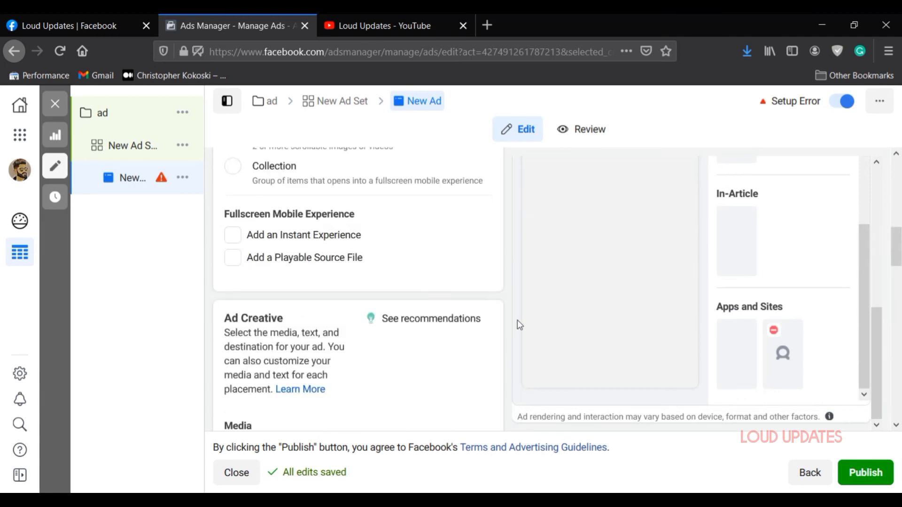
{"action": "scroll", "coordinate": [493, 306], "scroll_direction": "down", "scroll_amount": 3}
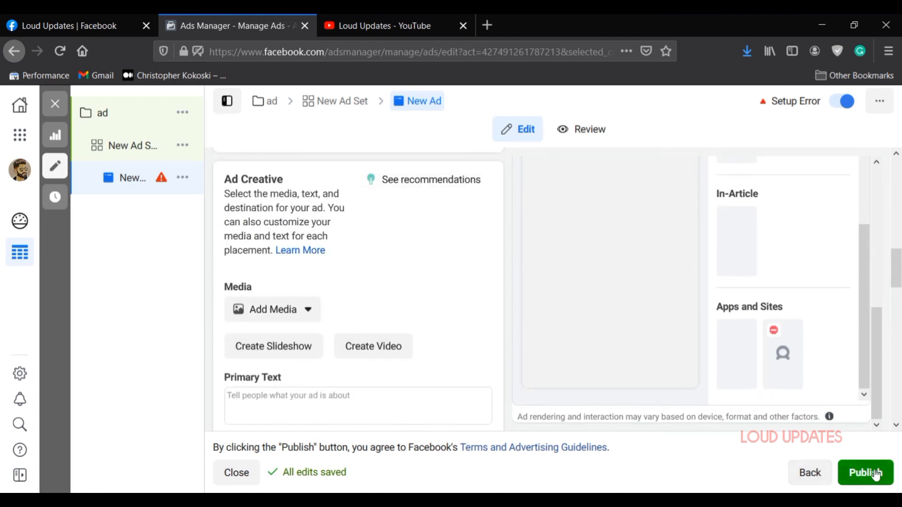
{"action": "left_click_drag", "start_coordinate": [894, 276], "coordinate": [900, 413]}
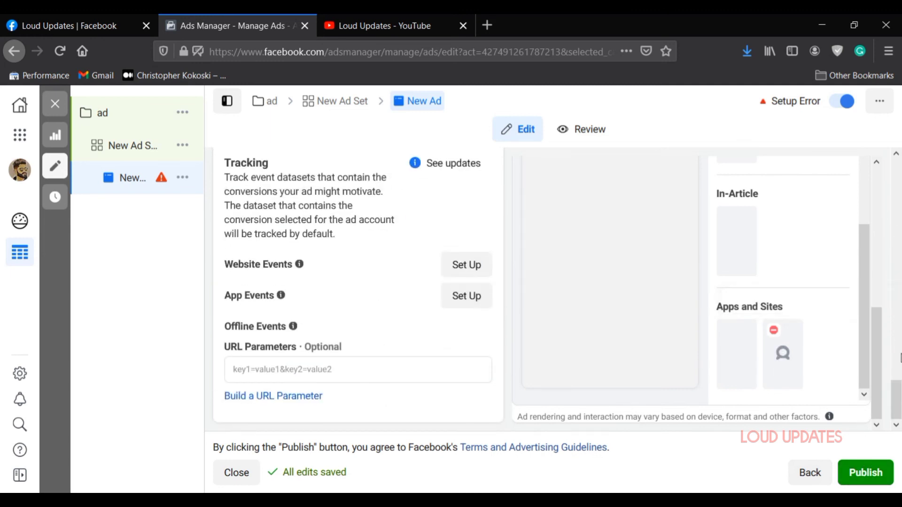
Step: Close the ad editor without publishing the draft and show the setup error details of the selected ad with the $5.00 daily budget
{"action": "left_click", "coordinate": [55, 104]}
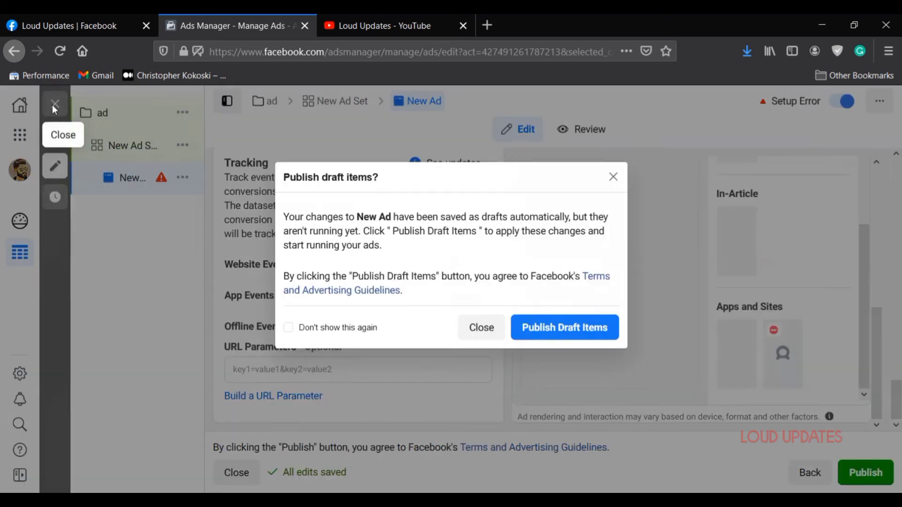
{"action": "left_click", "coordinate": [493, 333]}
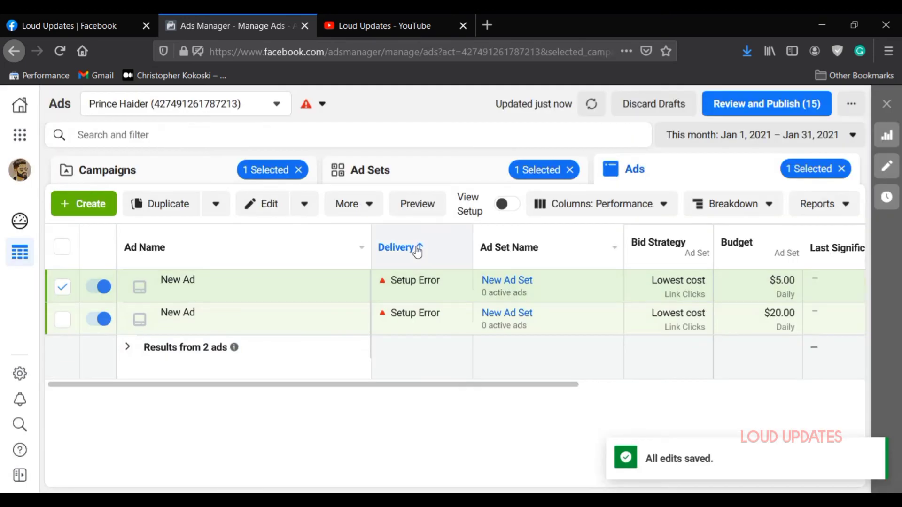
{"action": "left_click", "coordinate": [419, 281]}
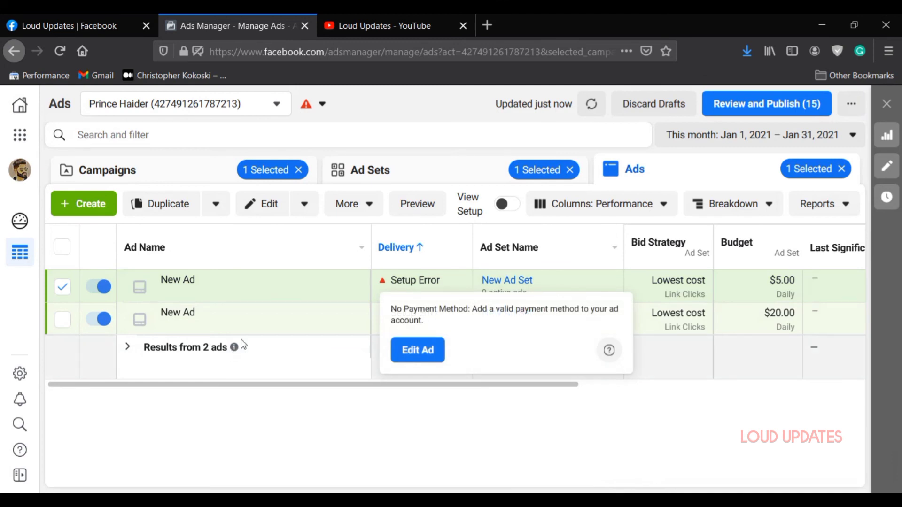